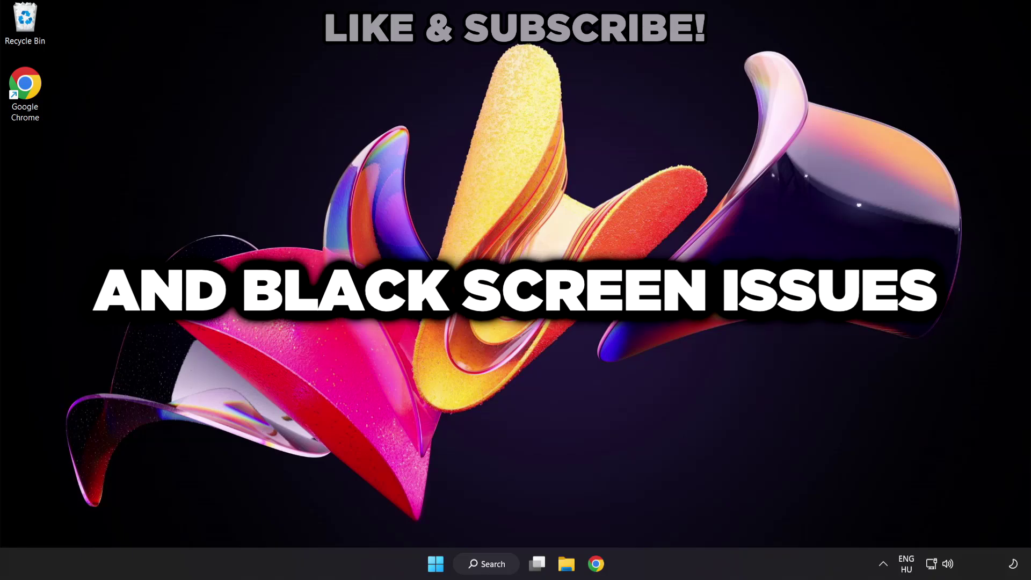
Search Windows for 'device manager' so Device Manager appears as the best match.
click(498, 570)
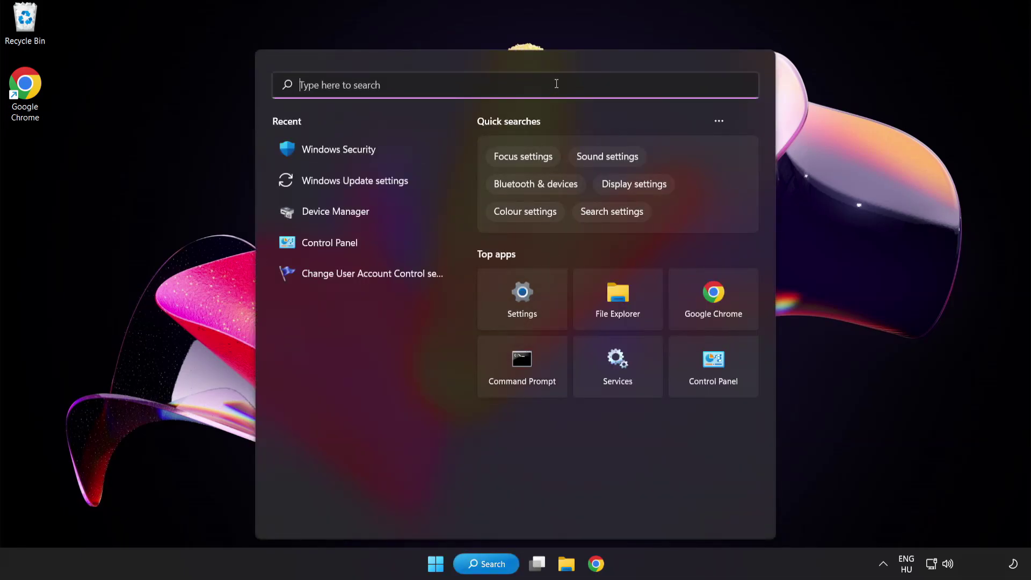
text(device manag)
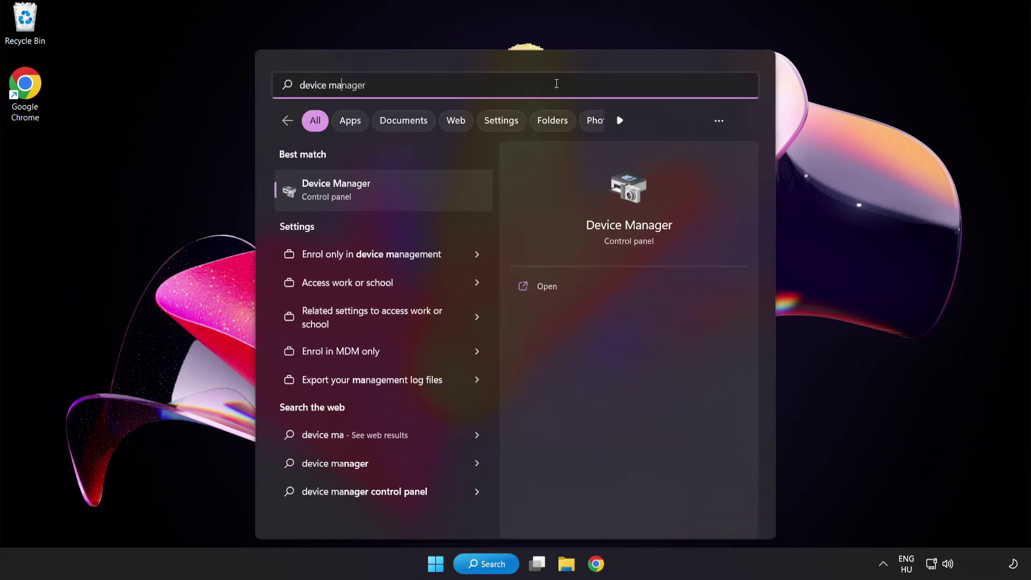
text(er)
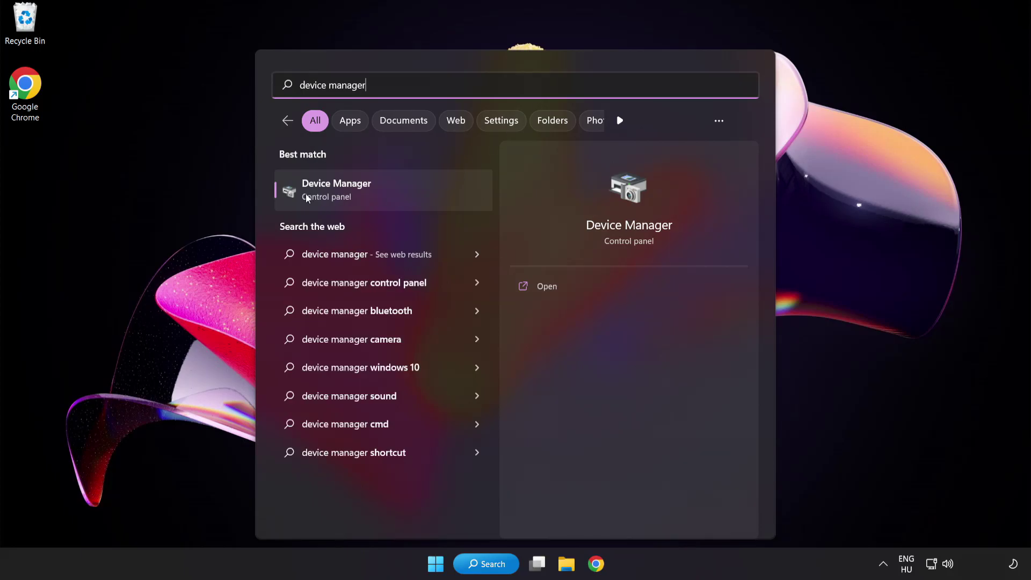
Open Device Manager, expand Display adapters, and bring up the VMware SVGA 3D adapter's context menu.
click(411, 192)
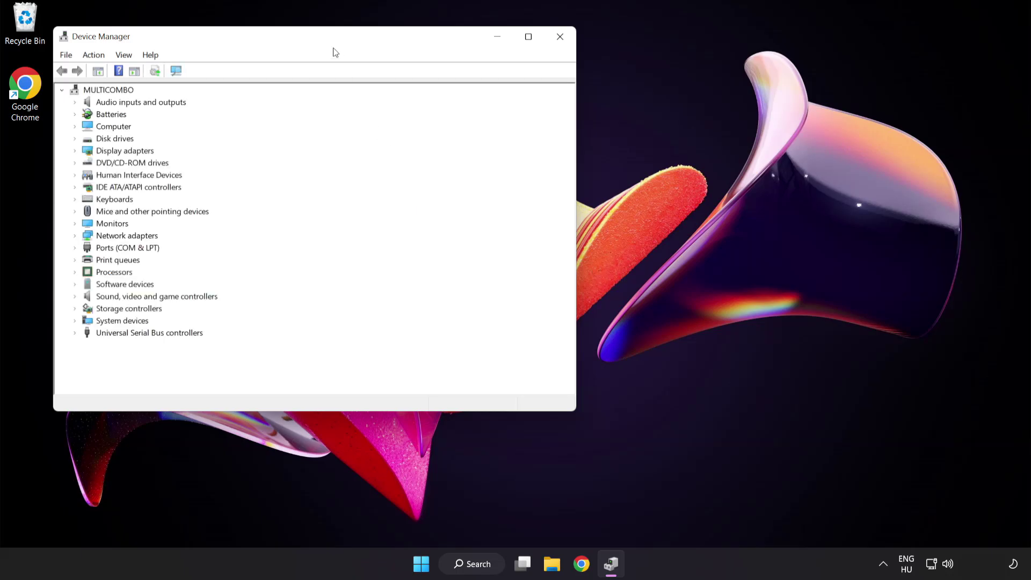
drag(332, 42, 504, 108)
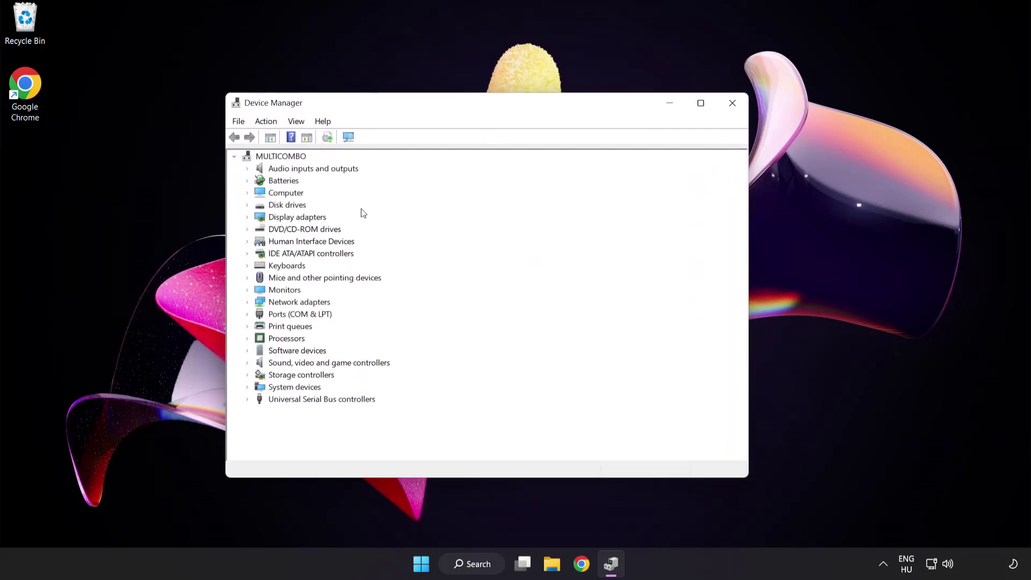
click(303, 220)
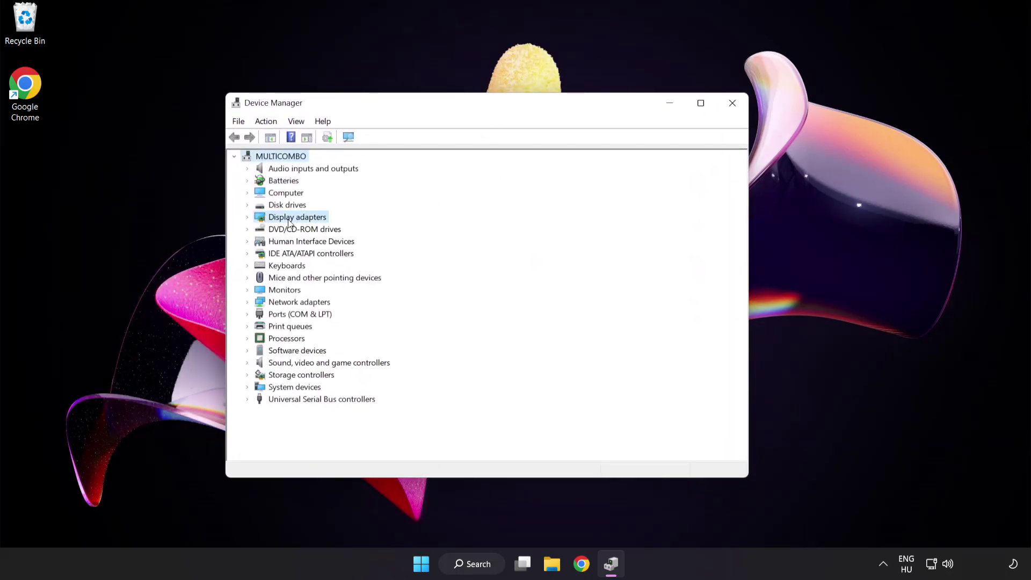
click(248, 219)
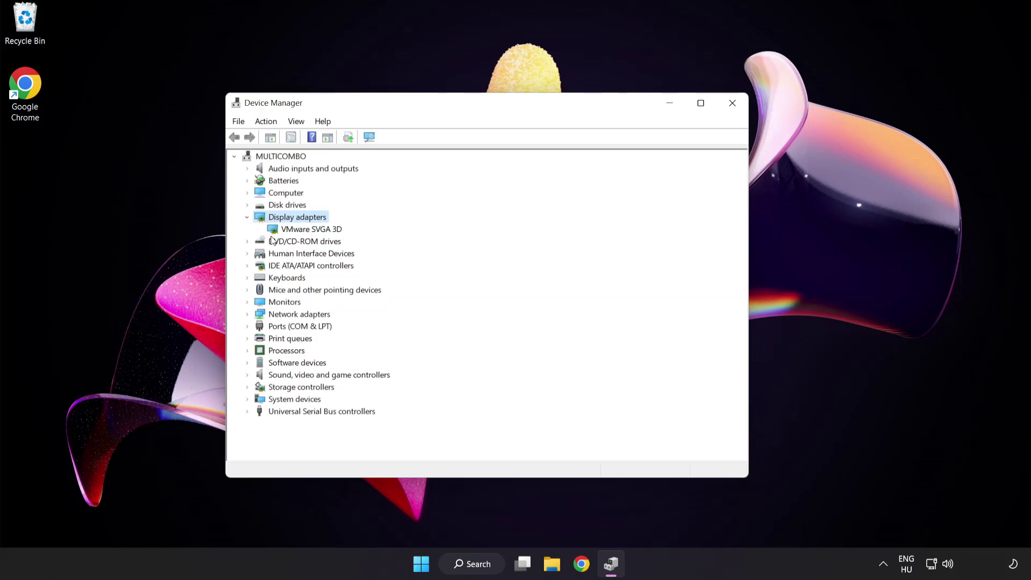
click(286, 230)
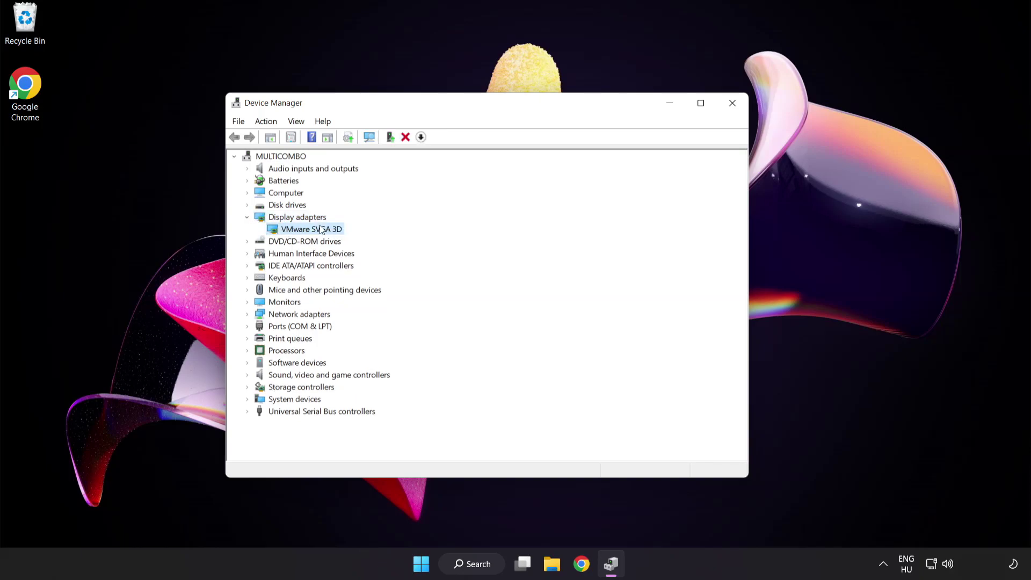
right_click(303, 228)
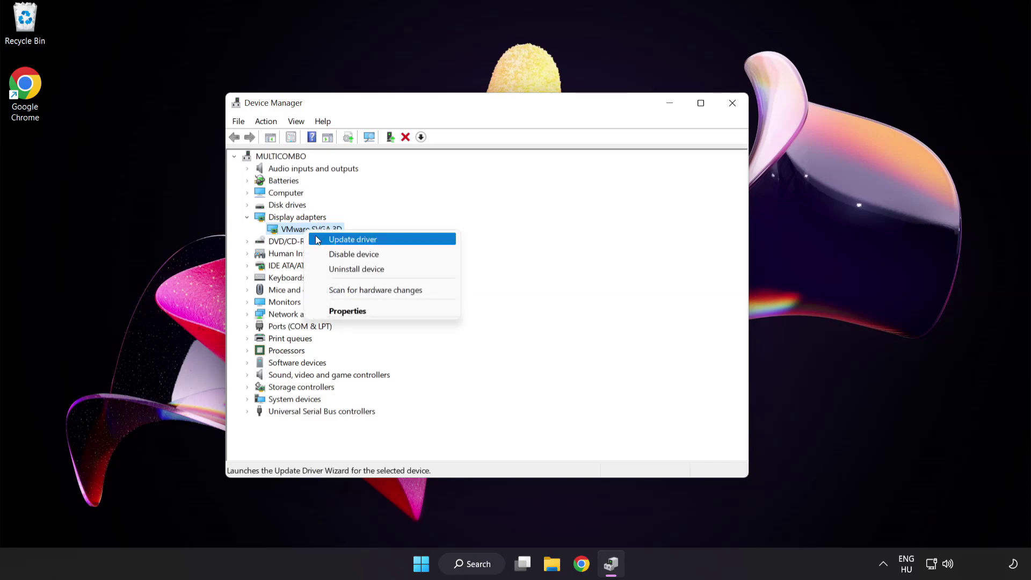
Auto-search for a VMware SVGA 3D driver, confirm the best is installed, and close Device Manager.
click(395, 243)
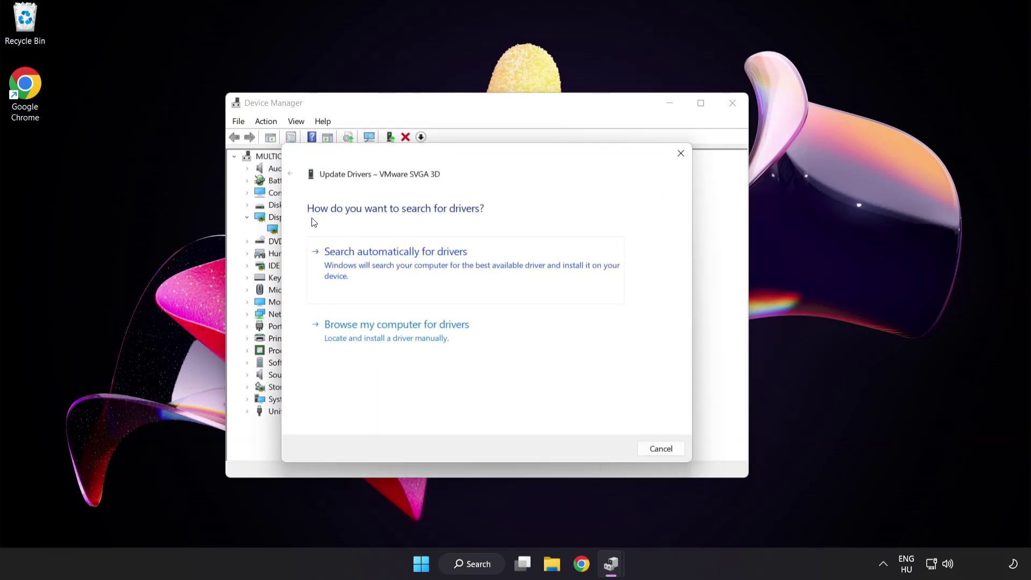
click(450, 267)
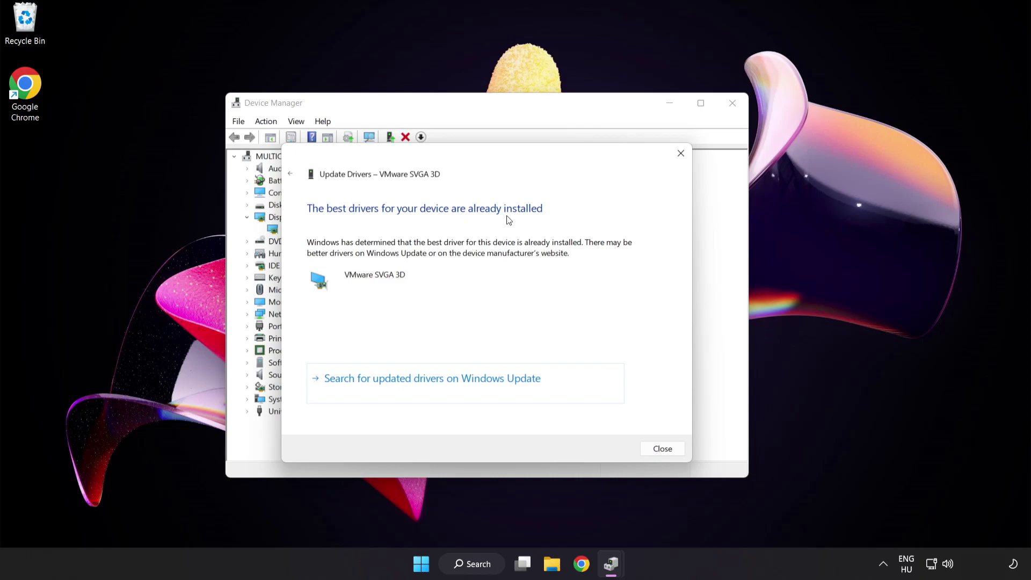
click(659, 450)
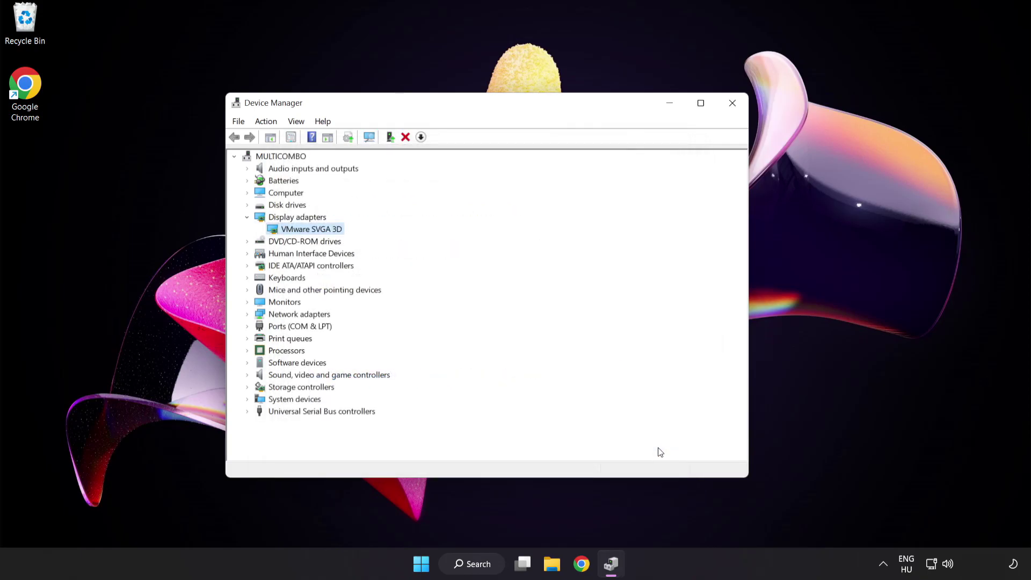
click(733, 105)
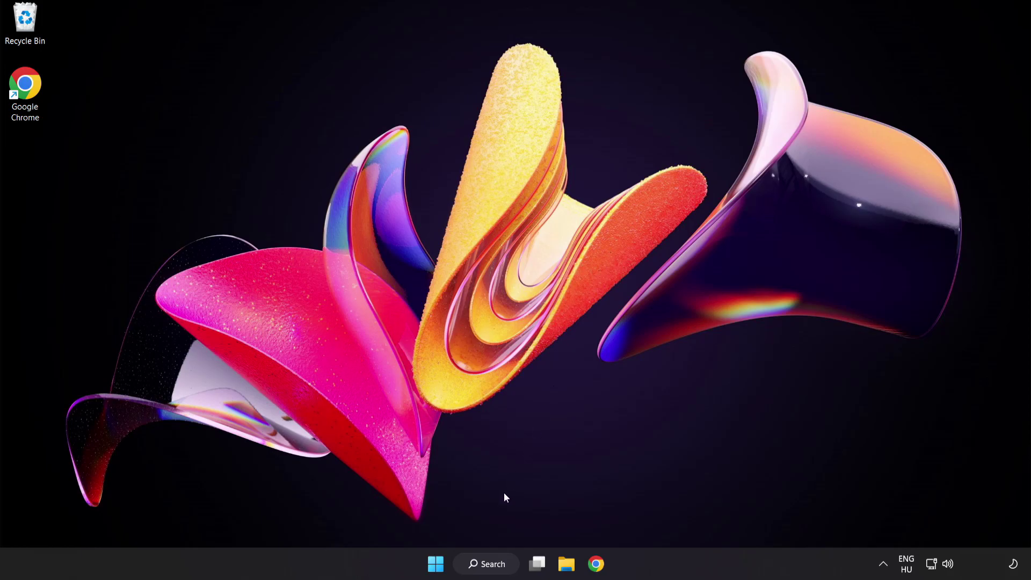
Search Windows for 'update' to find Windows Update settings.
click(500, 563)
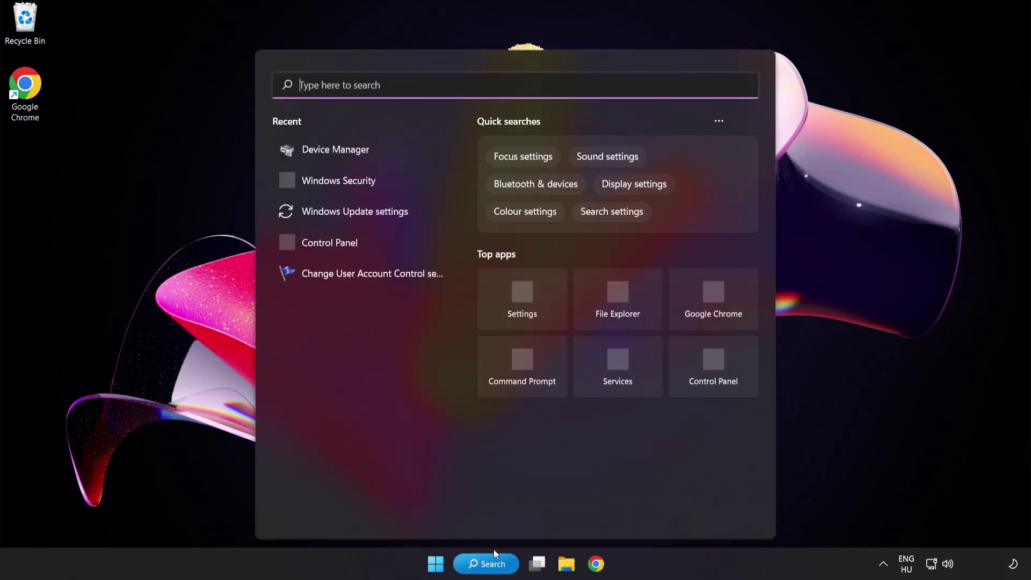
text(update)
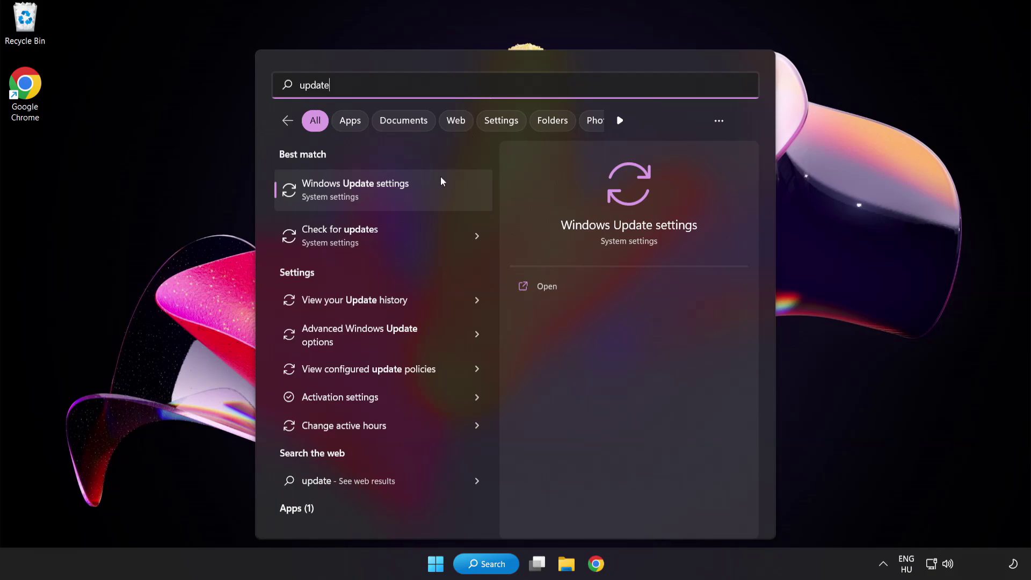
Check Windows Update, confirm the PC is up to date, and close Settings.
click(395, 198)
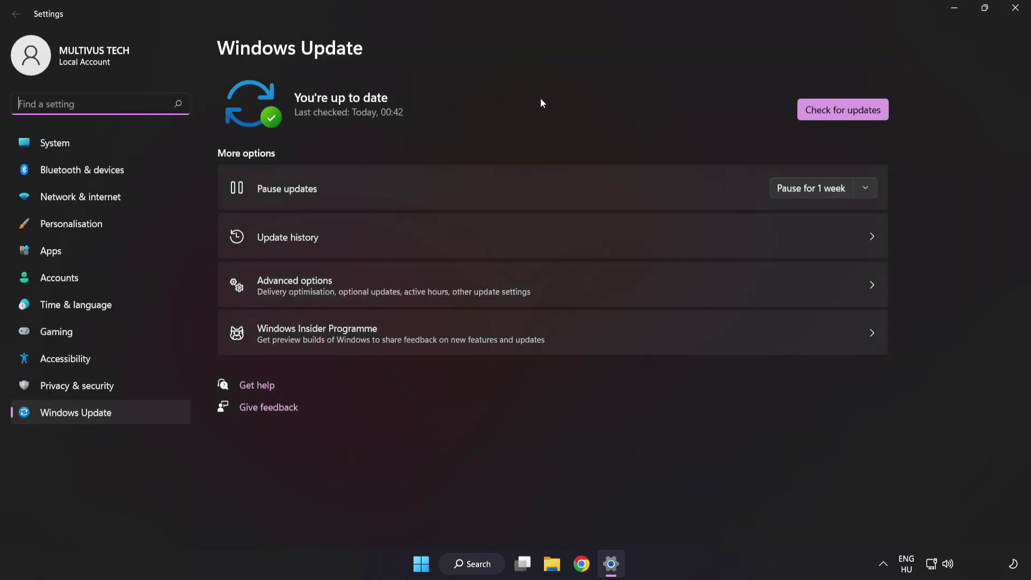
click(839, 115)
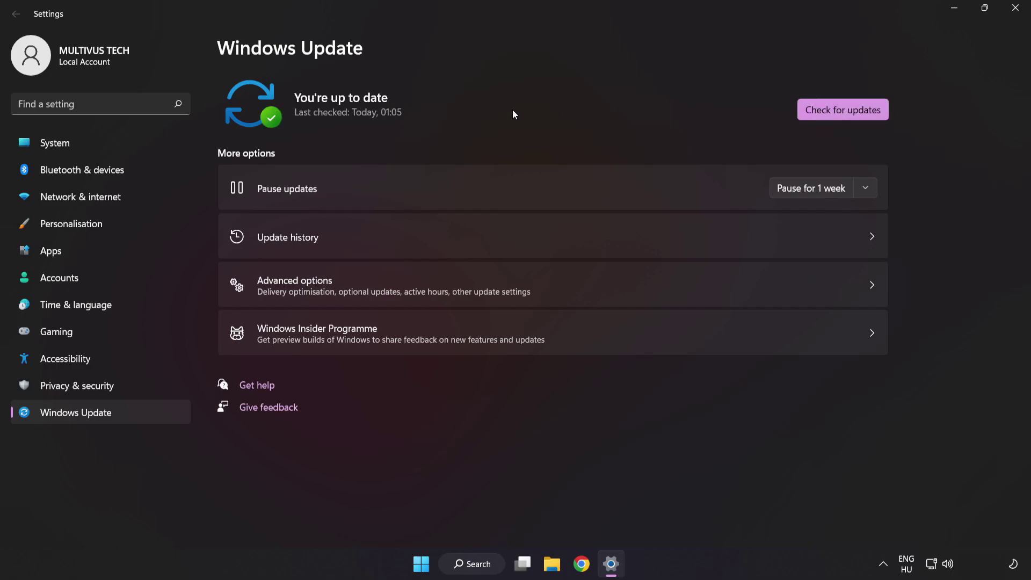
click(1015, 10)
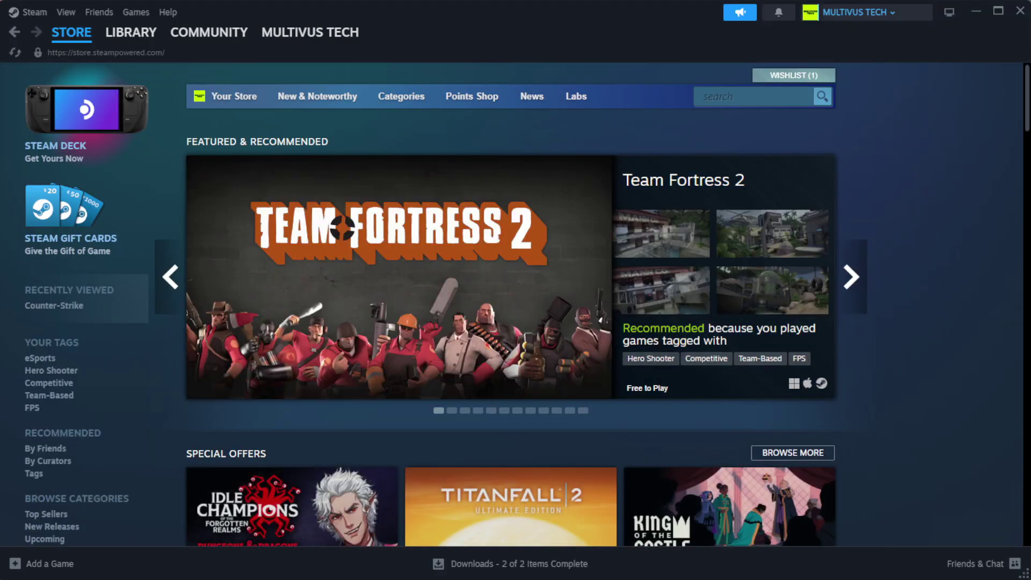
Go to the Steam Library and bring up the context menu for YOUR NOT WORKING GAME.
mouse_move(150, 39)
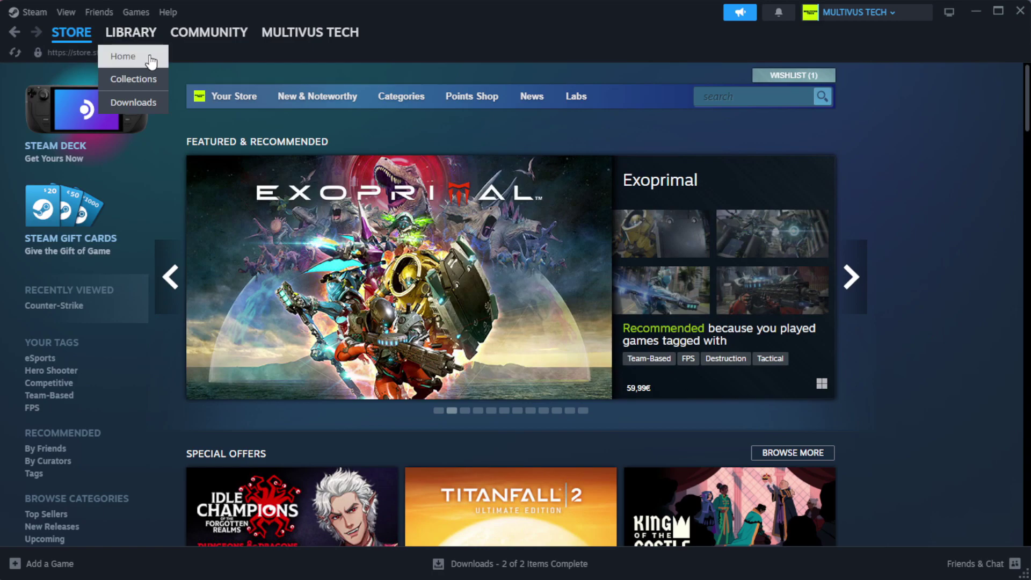
click(150, 56)
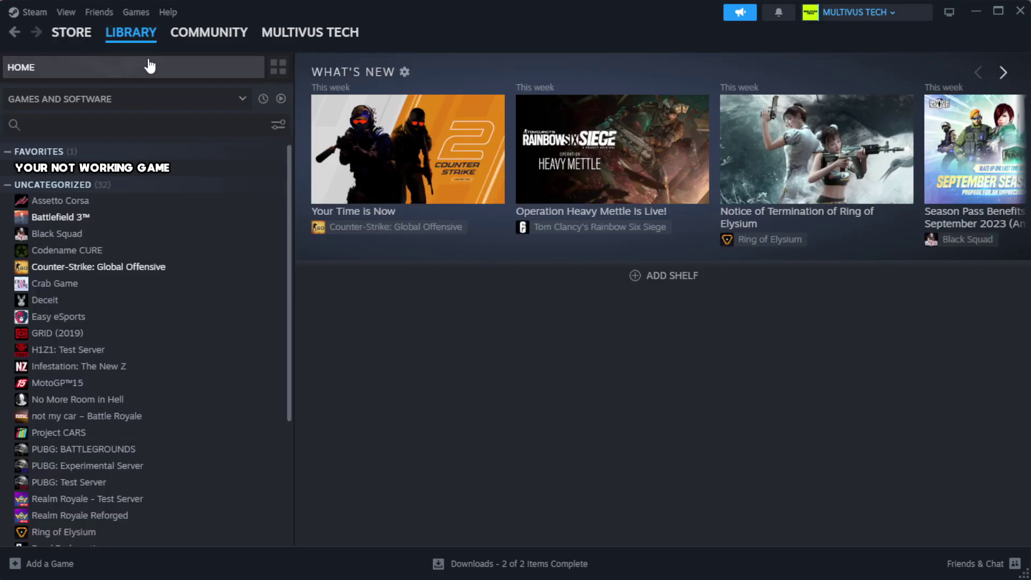
right_click(254, 170)
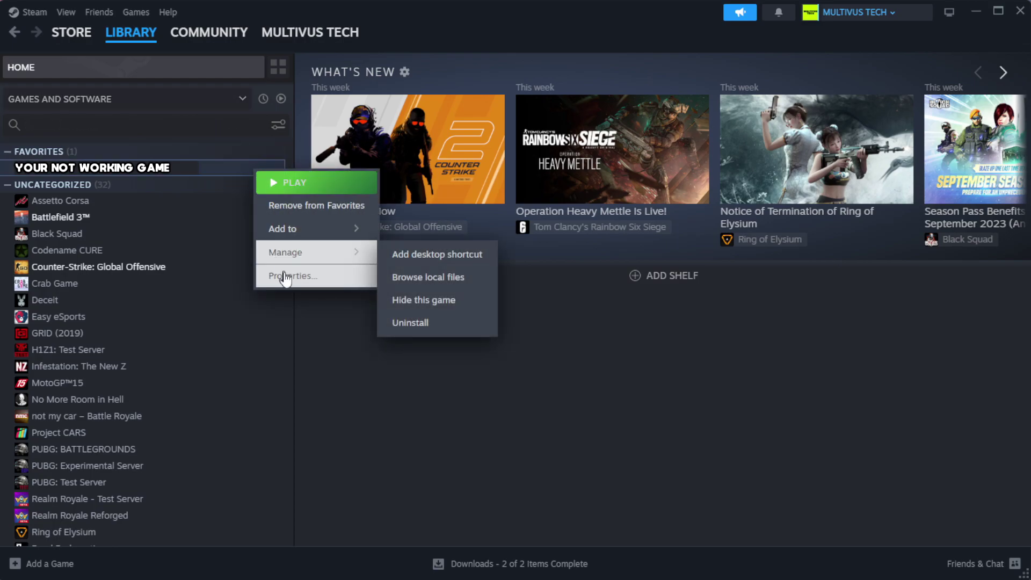
Verify YOUR NOT WORKING GAME's installed files until all 1039 files are validated.
click(322, 277)
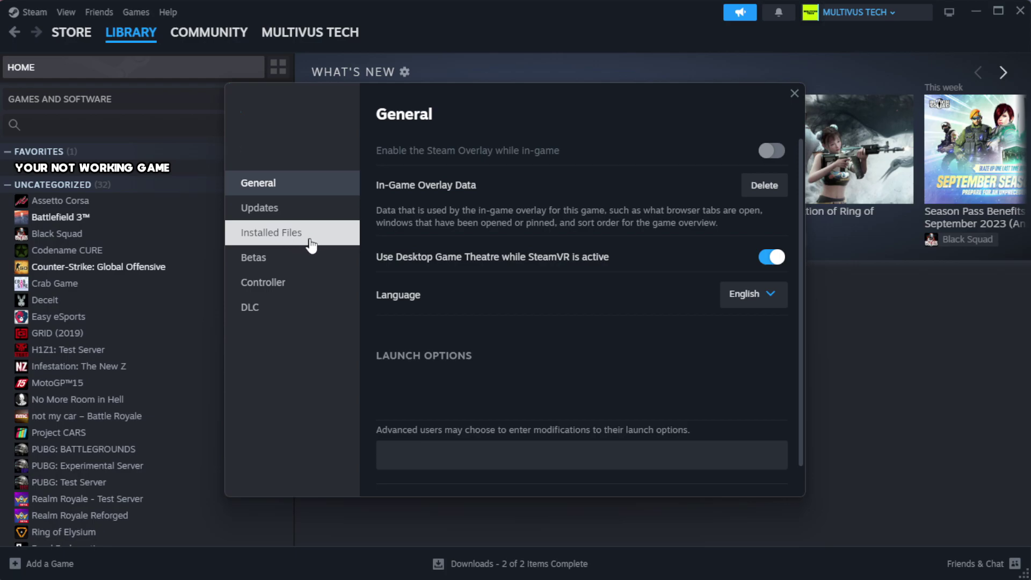
click(339, 244)
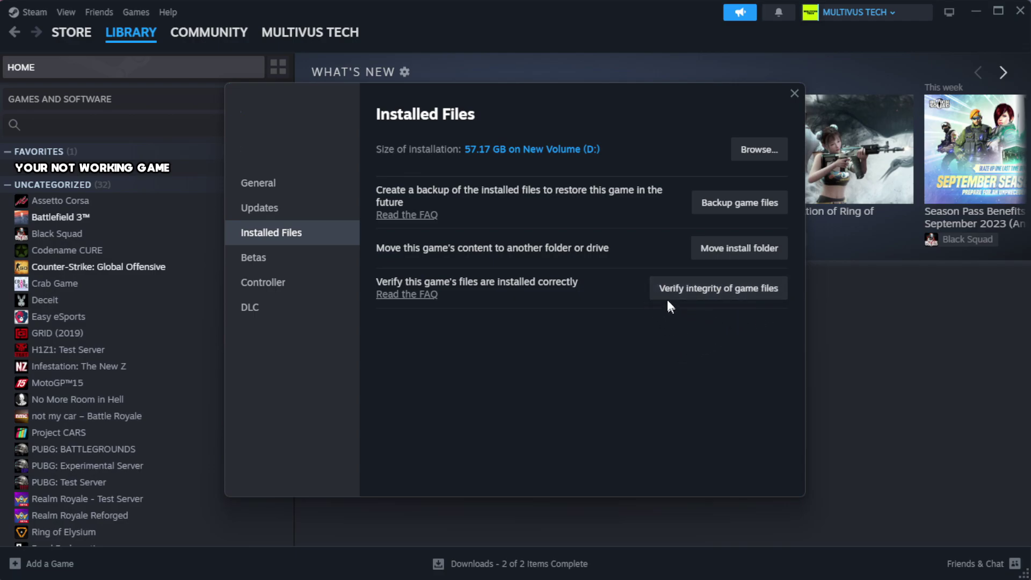
click(725, 298)
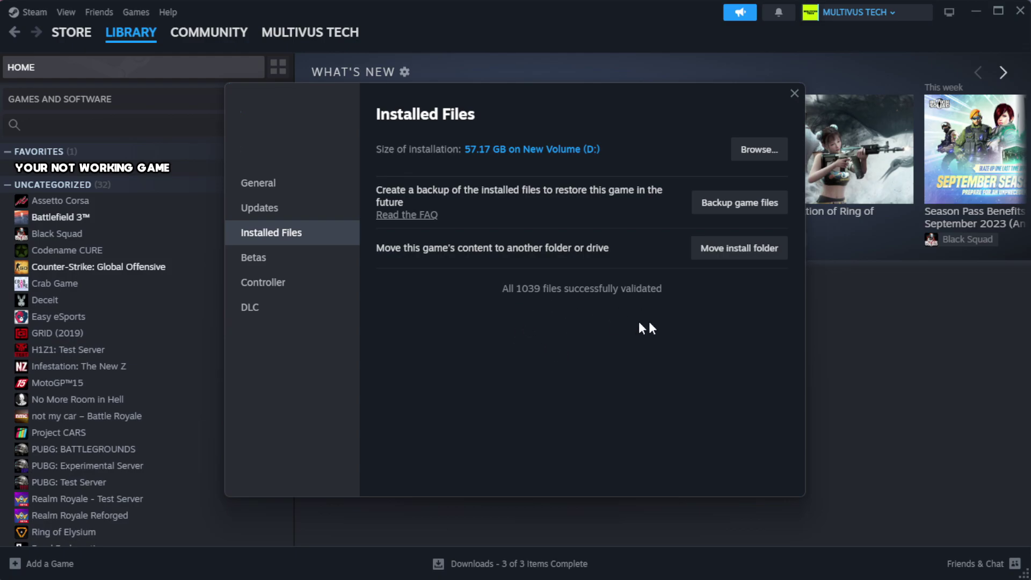
Open the game's install folder and bring up the YOUR NOT WORKING GAME shortcut's context menu.
click(758, 150)
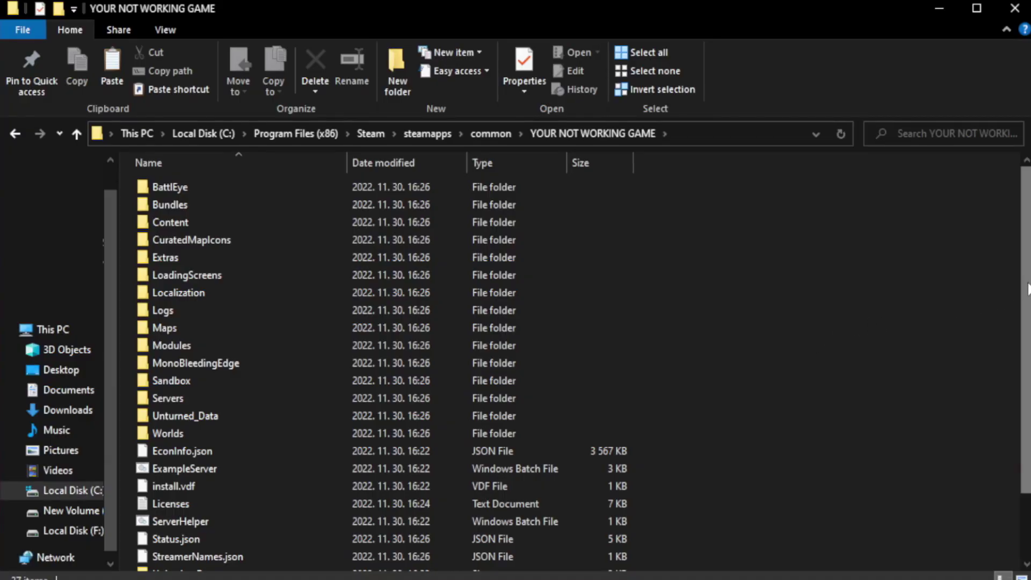
drag(1027, 322, 1028, 386)
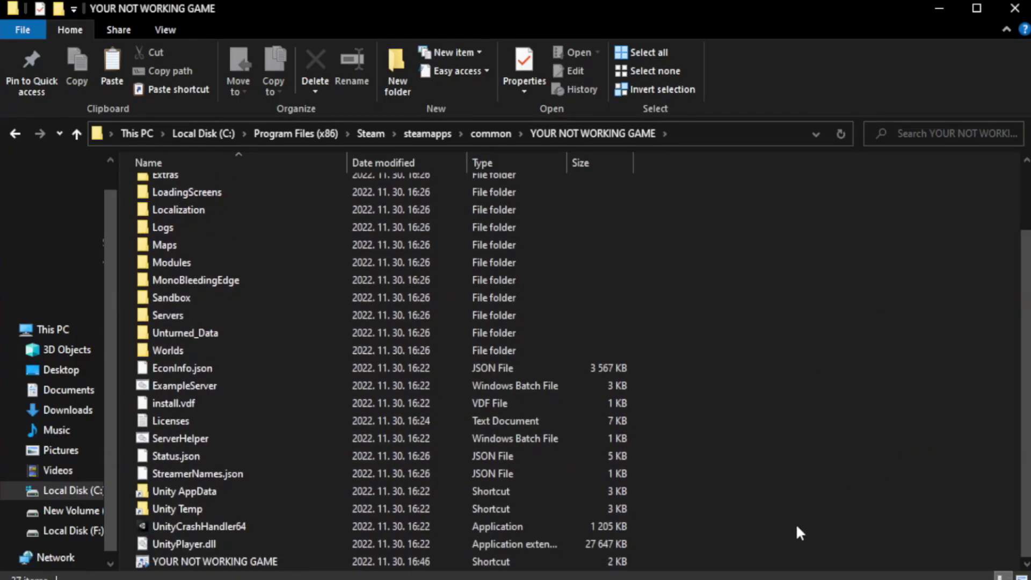
click(354, 564)
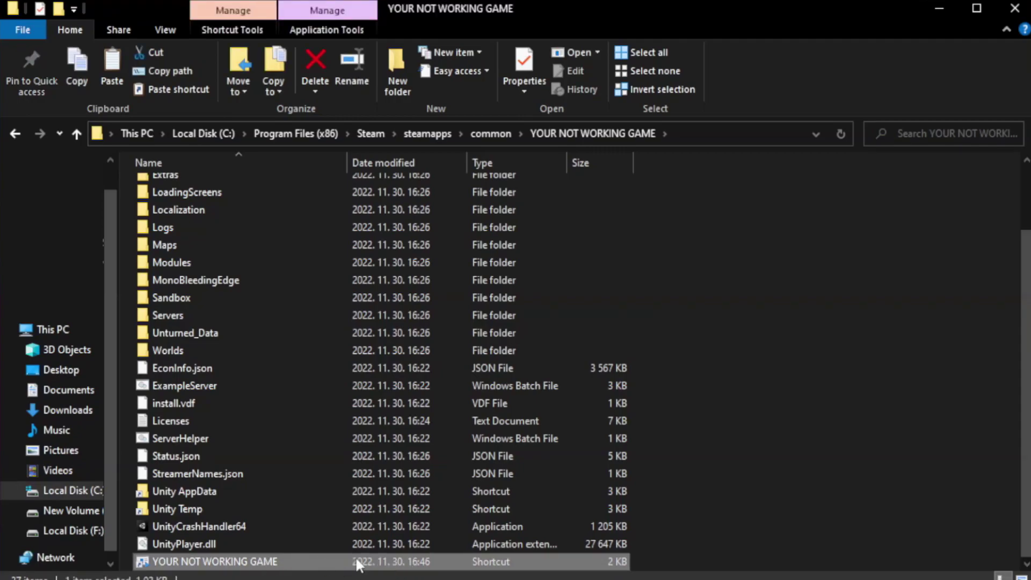
right_click(345, 564)
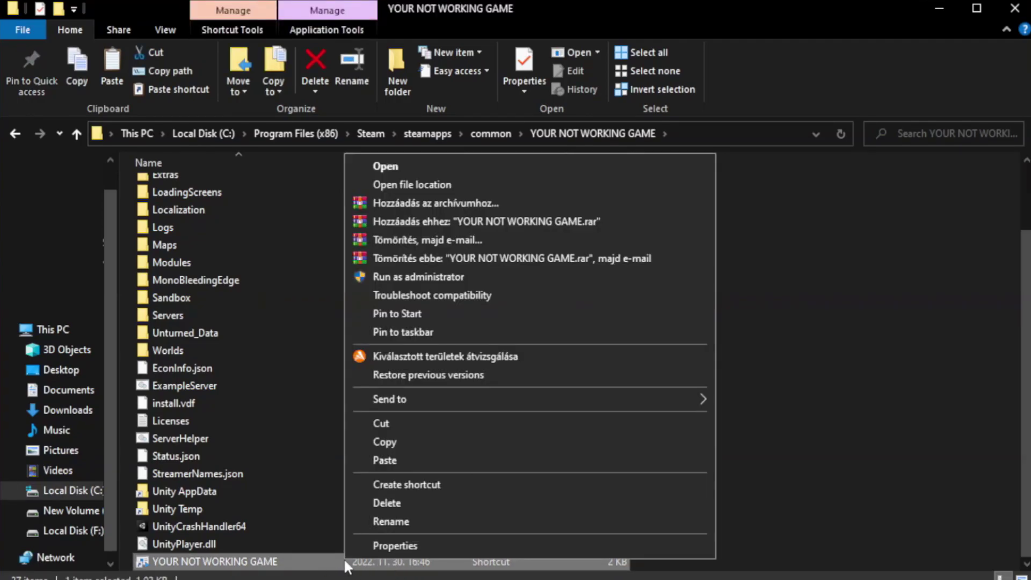
Open the shortcut's Properties and move the dialog up so it fits on screen.
click(527, 545)
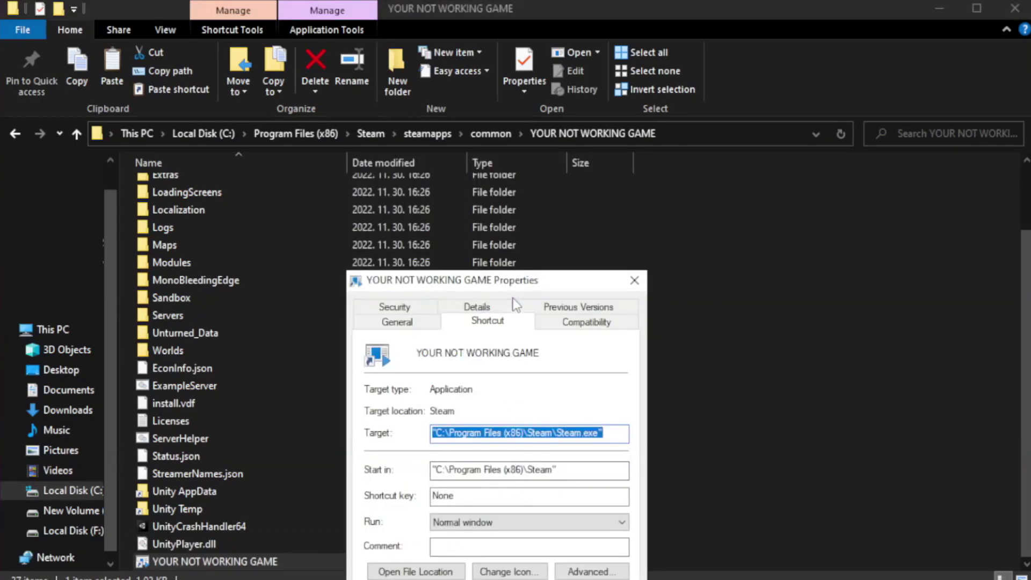
drag(519, 286, 518, 105)
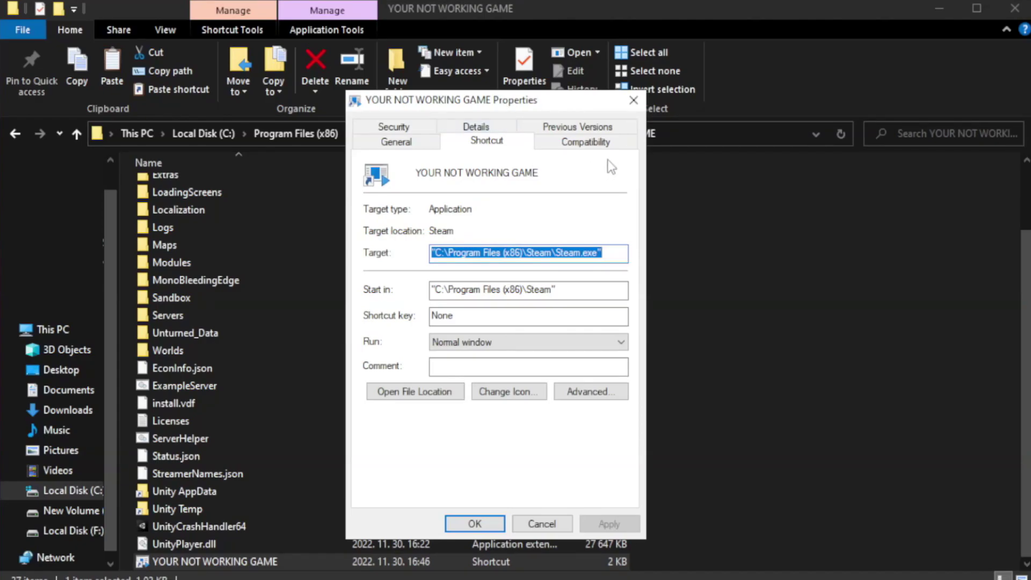
Set the shortcut to Windows 8 compatibility, disable fullscreen optimizations, run as administrator, and save.
click(580, 144)
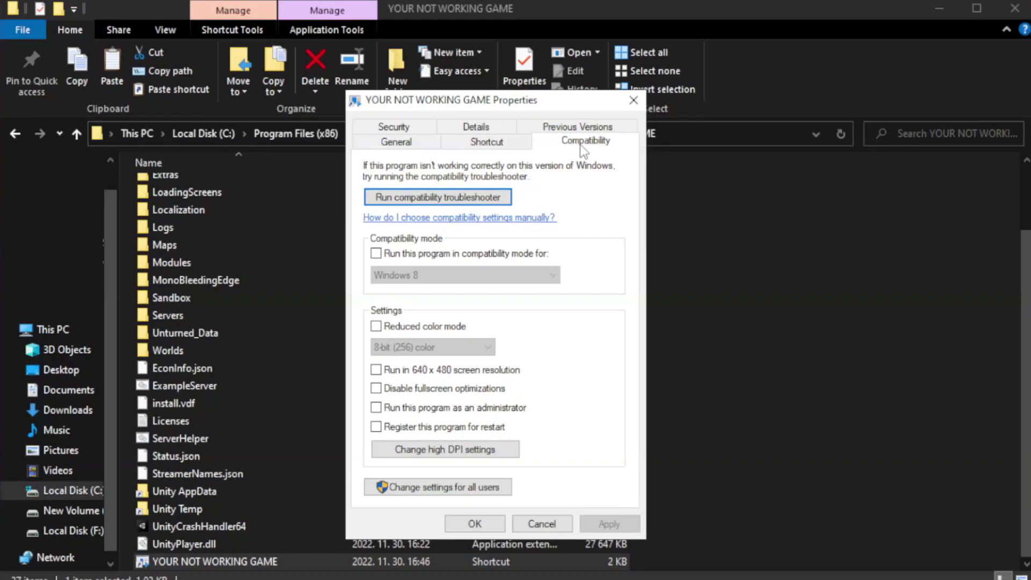
click(408, 253)
click(442, 272)
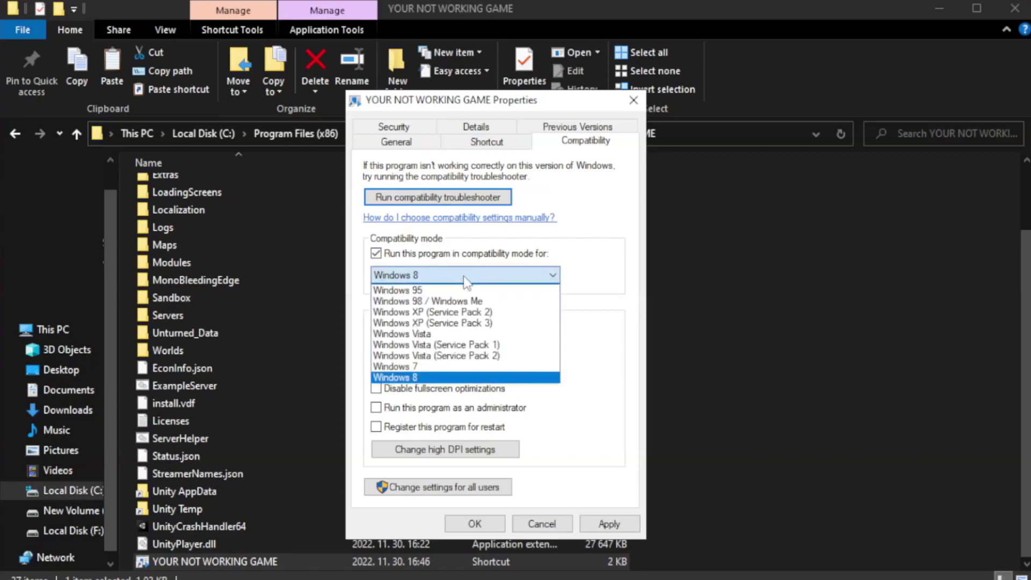
click(437, 378)
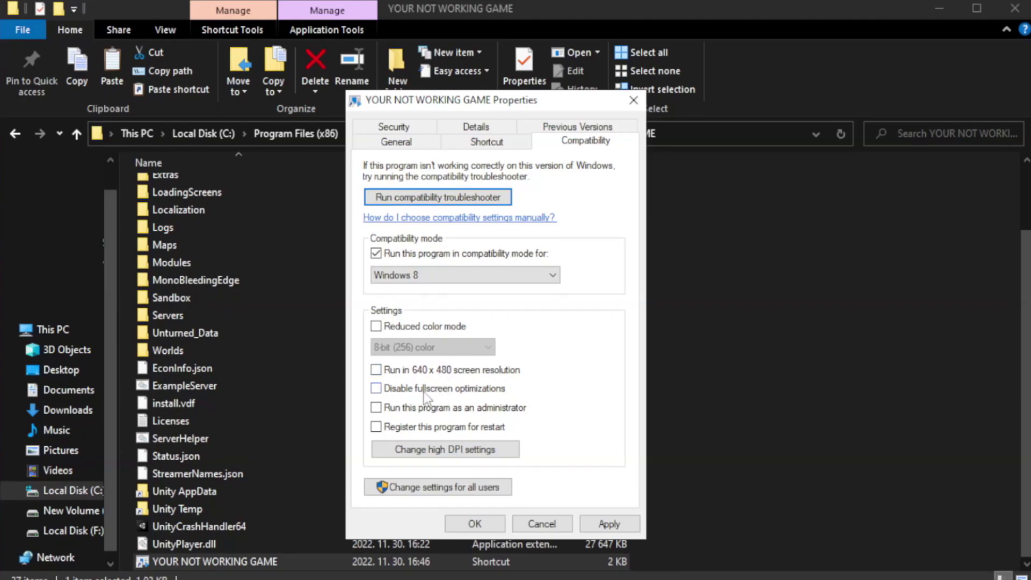
click(402, 394)
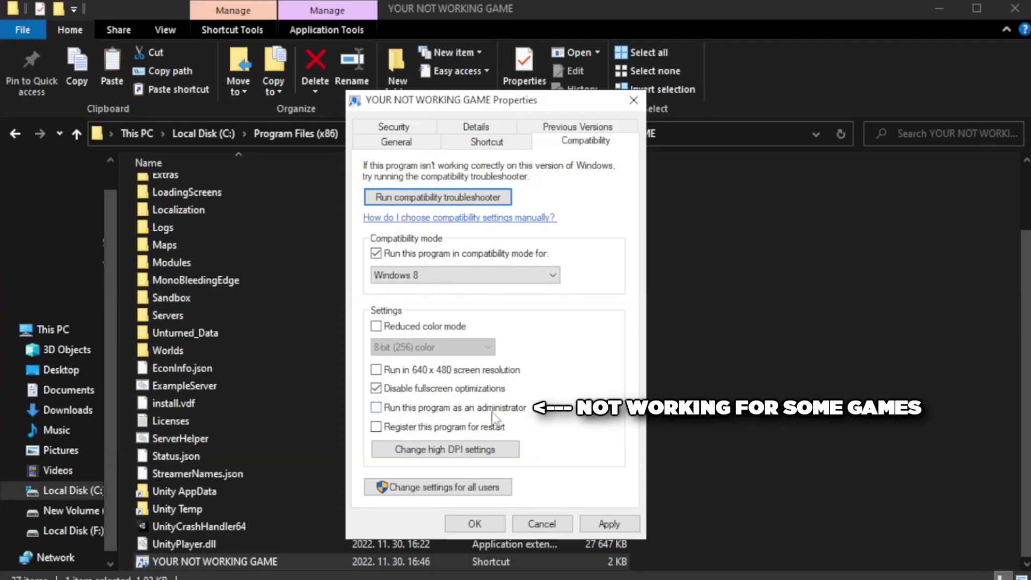
click(404, 415)
click(603, 532)
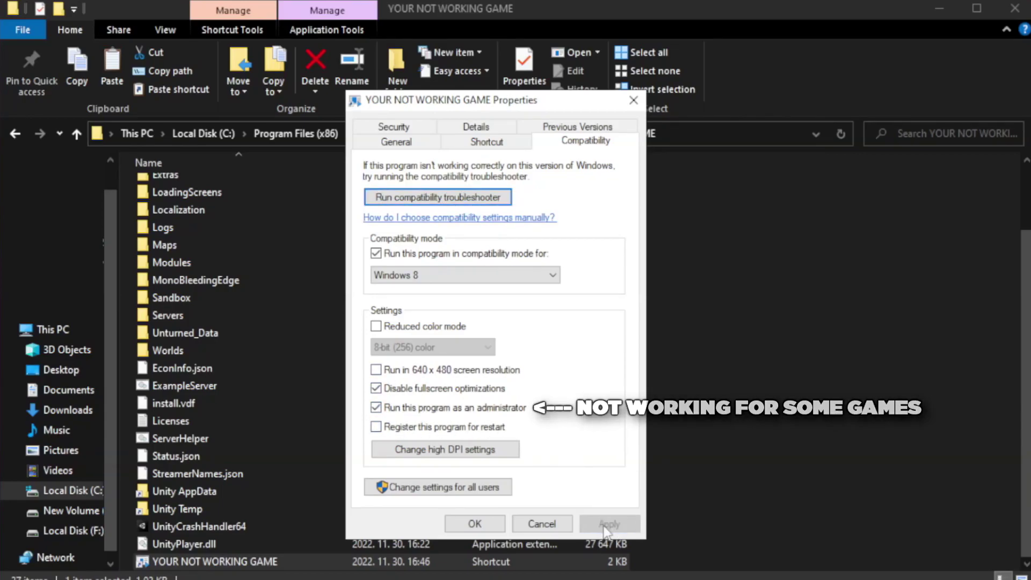
click(473, 524)
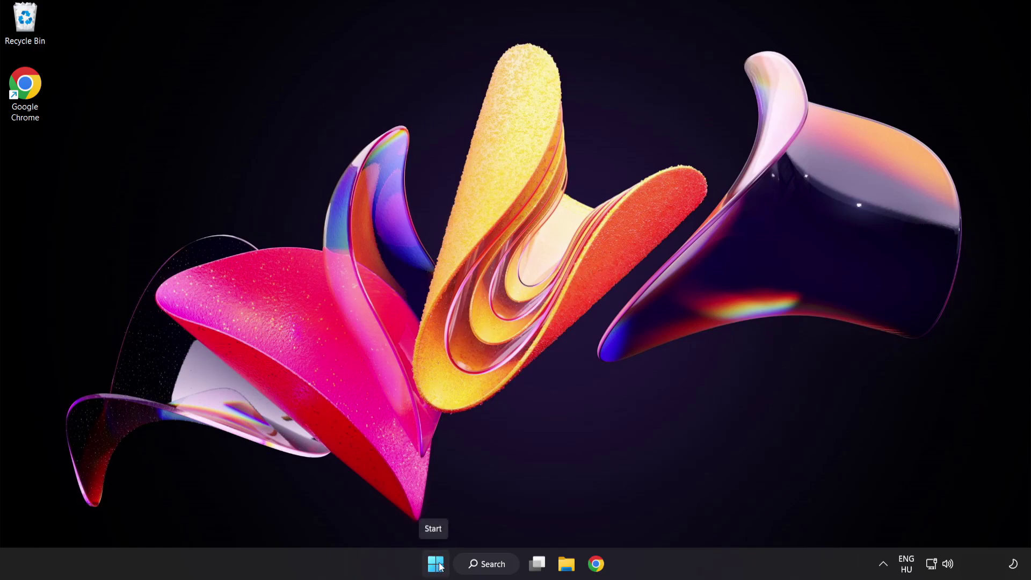
Right-click the Start button to bring up the Win+X quick system menu.
right_click(439, 567)
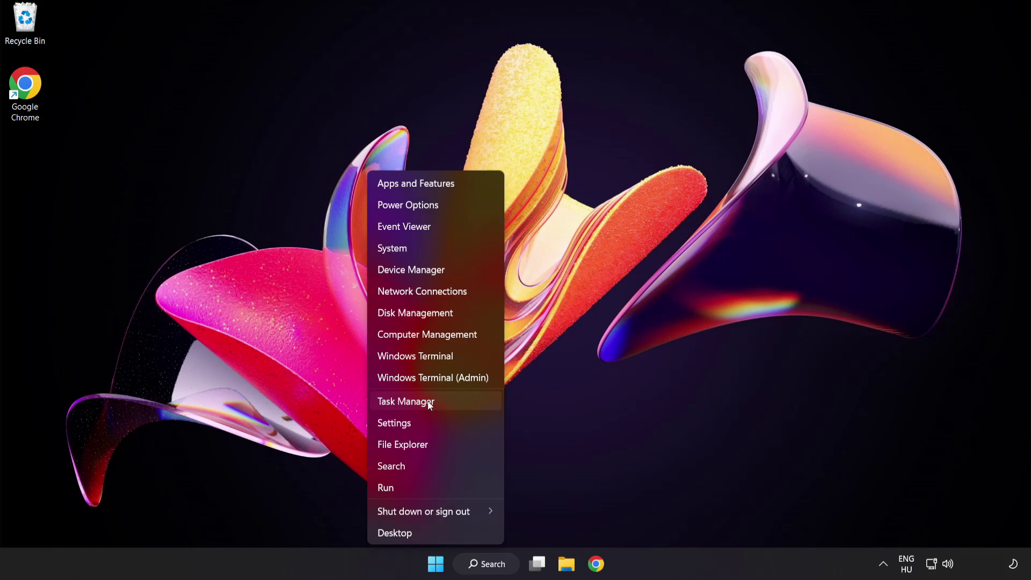
In Task Manager Startup, disable Cortana, Phone Link, Terminal and Windows Security notification icon.
click(446, 400)
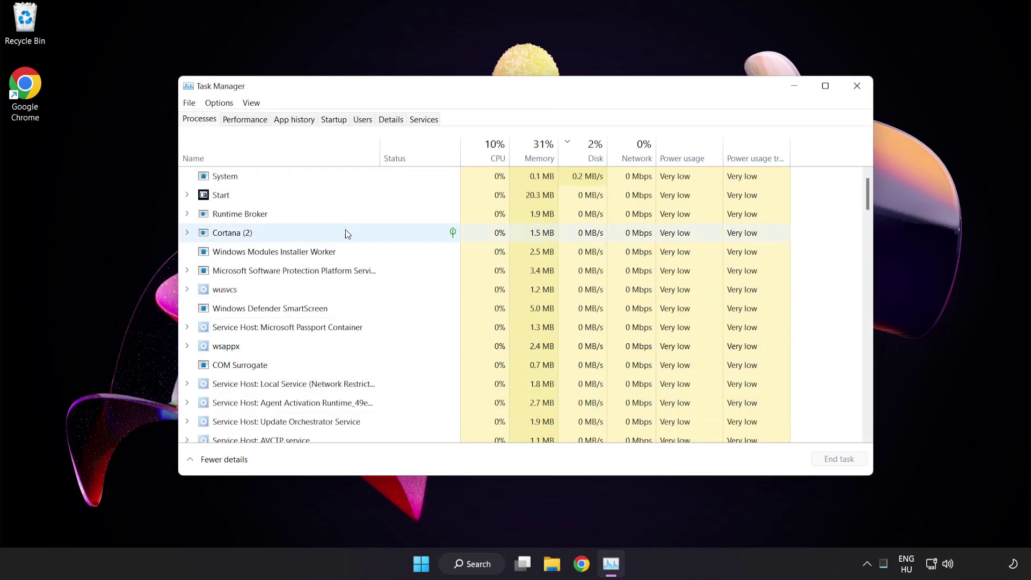
click(340, 123)
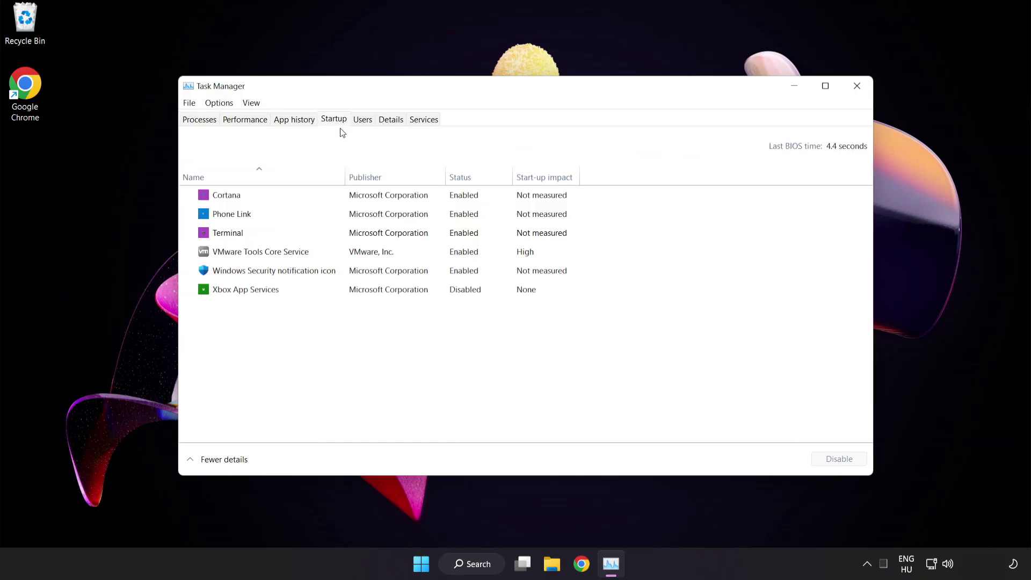
click(342, 201)
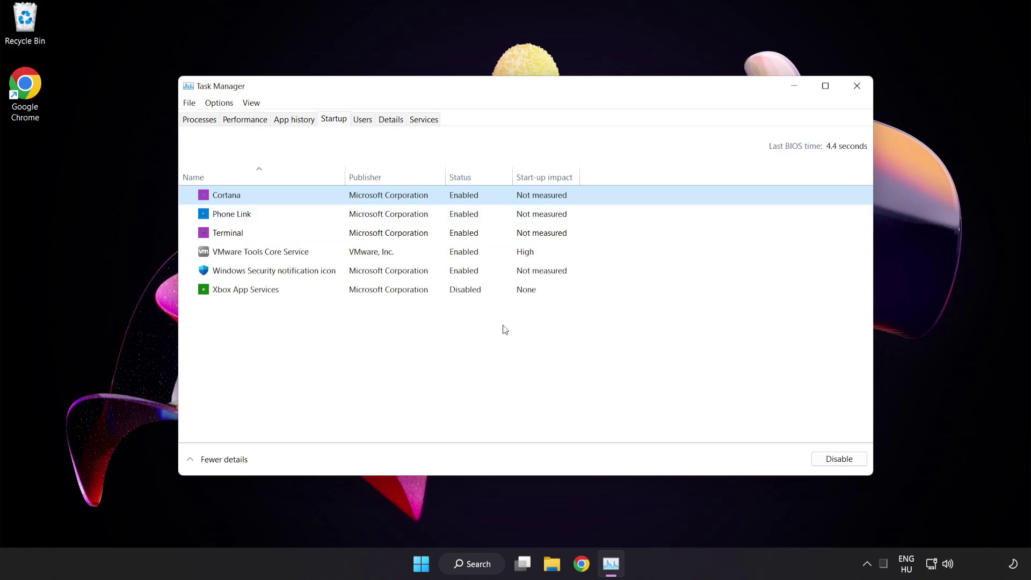
click(843, 463)
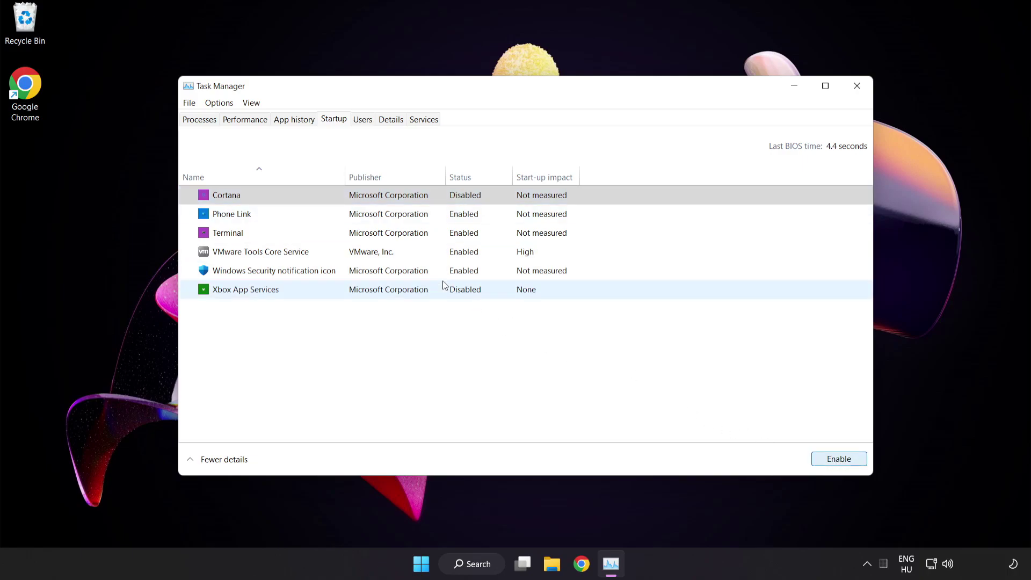
click(320, 214)
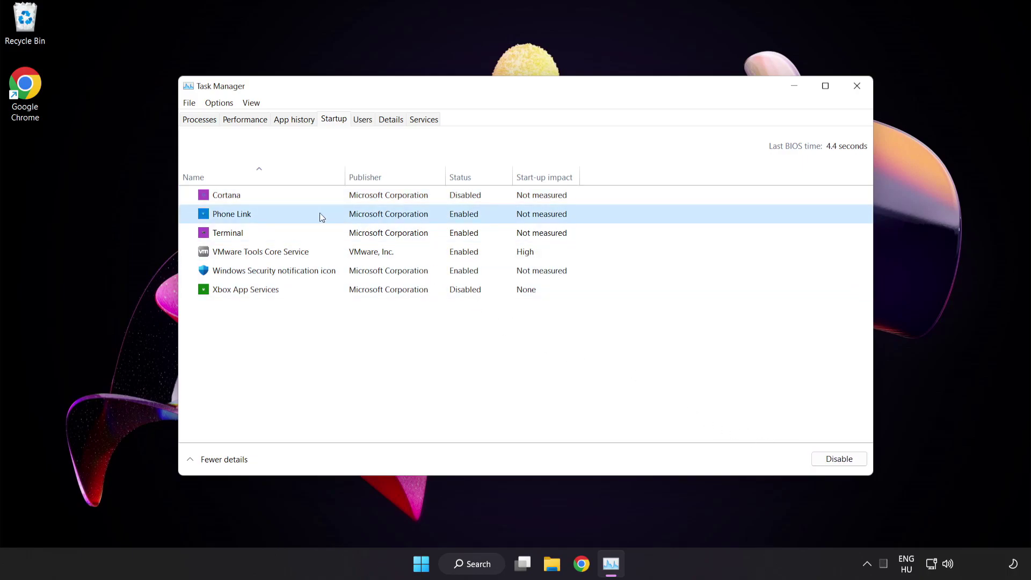
click(837, 465)
click(350, 237)
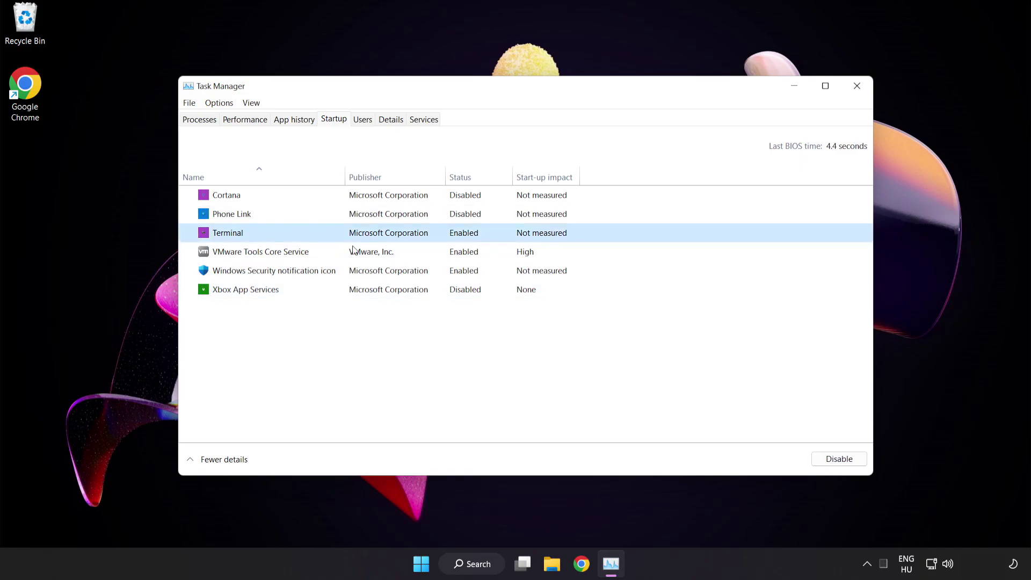
click(821, 457)
click(350, 275)
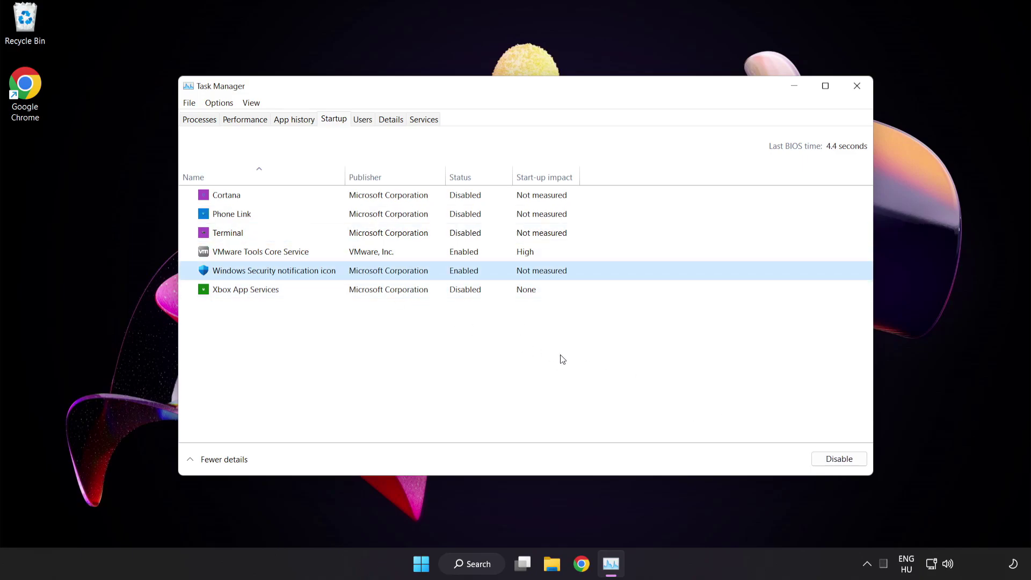
click(830, 464)
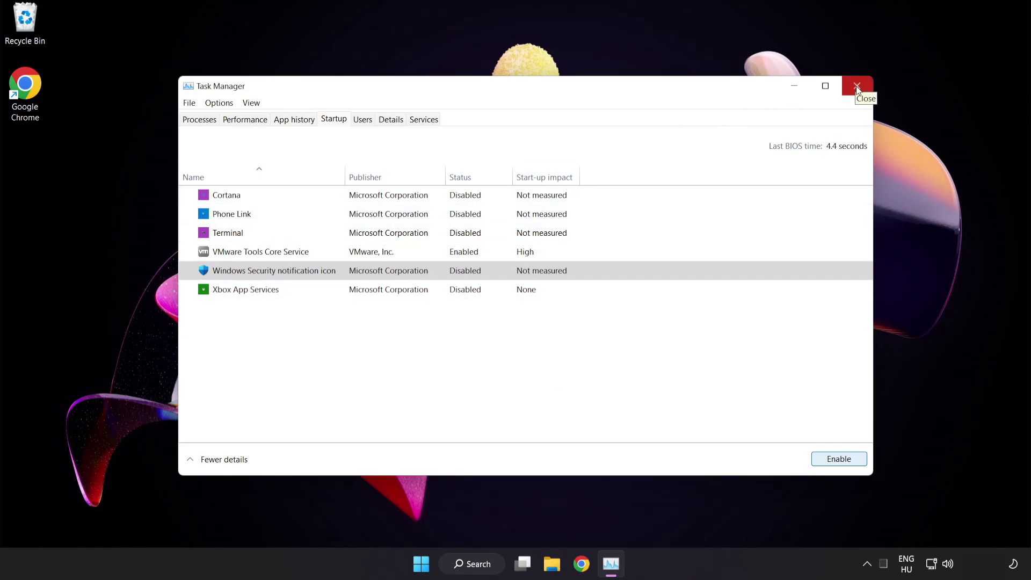
click(857, 87)
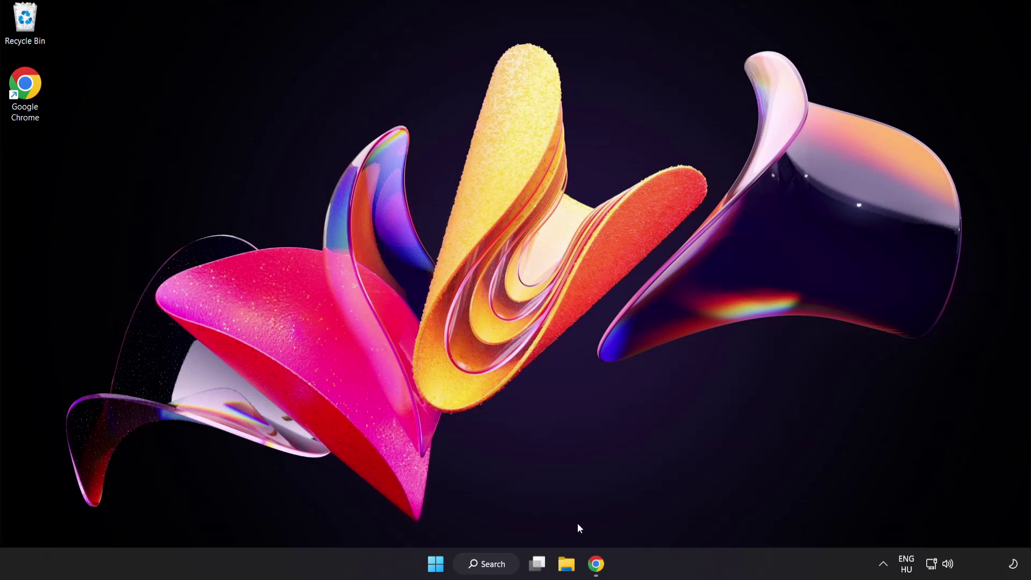
Return to Chrome's DirectX page and download the End-User Runtime Web Installer.
click(596, 564)
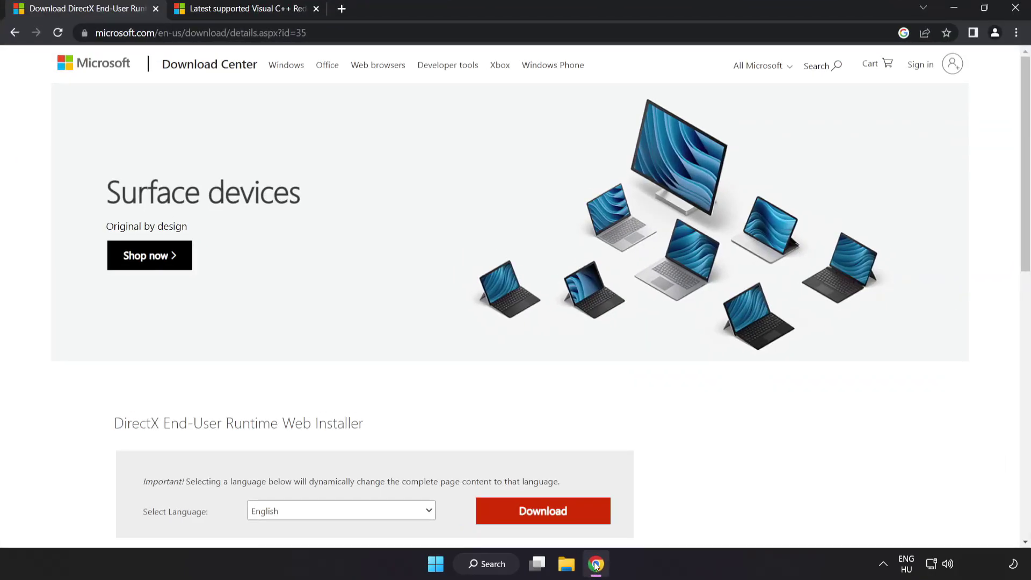
click(336, 32)
click(408, 32)
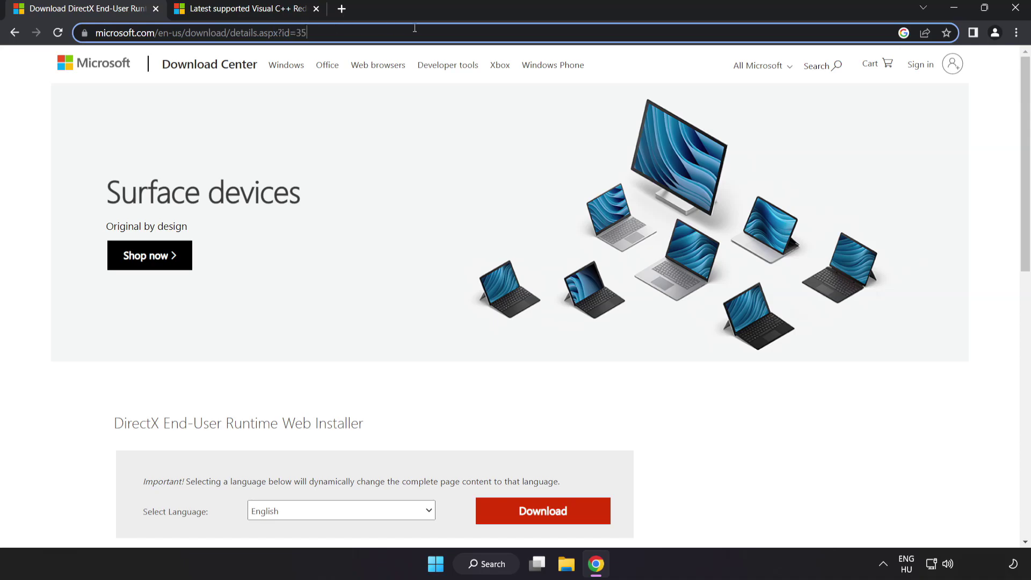
click(720, 437)
scroll(717, 432, down, 2)
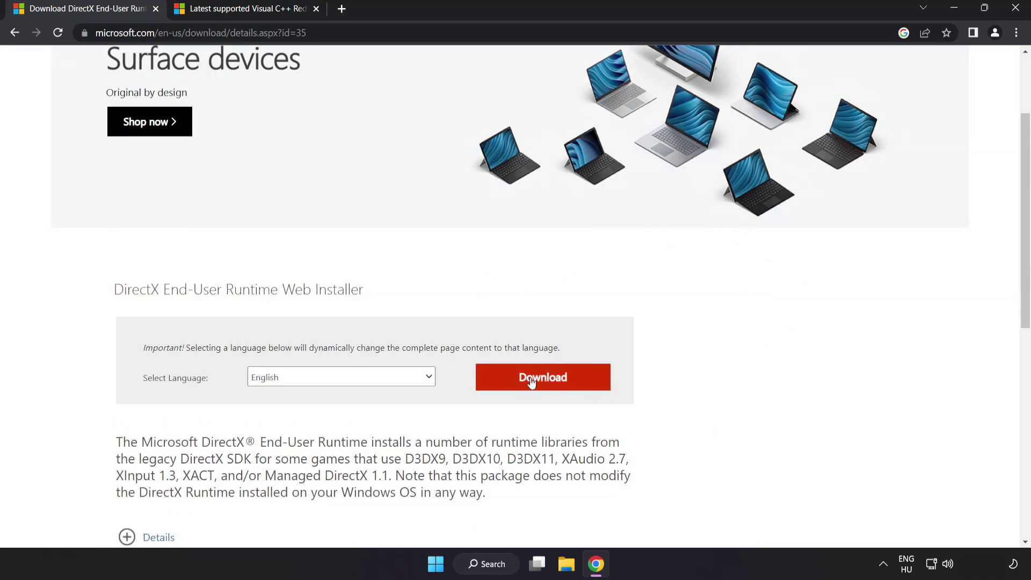
click(555, 389)
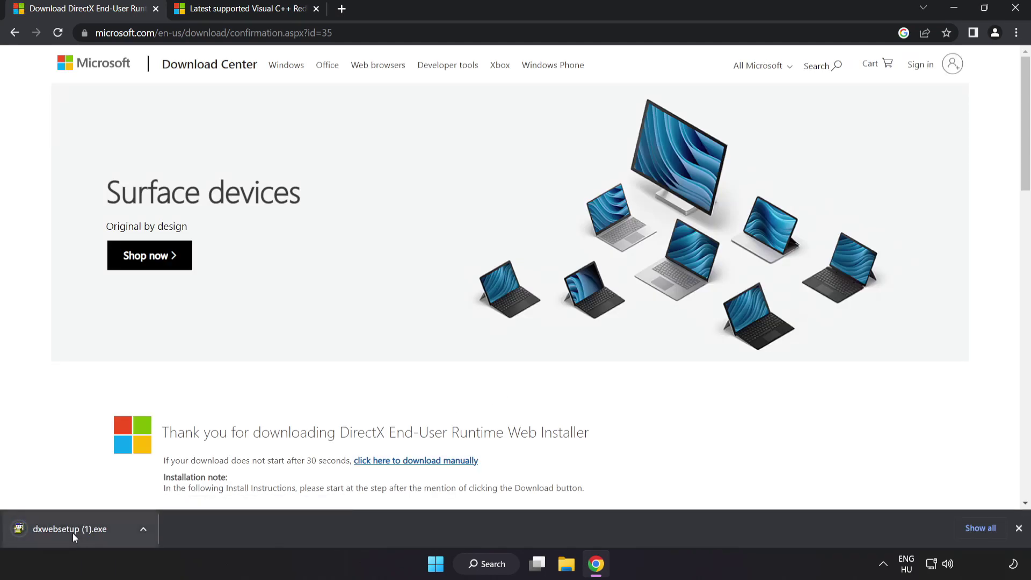
Run dxwebsetup, accept the licence, decline the Bing Bar and complete the DirectX installation.
click(86, 529)
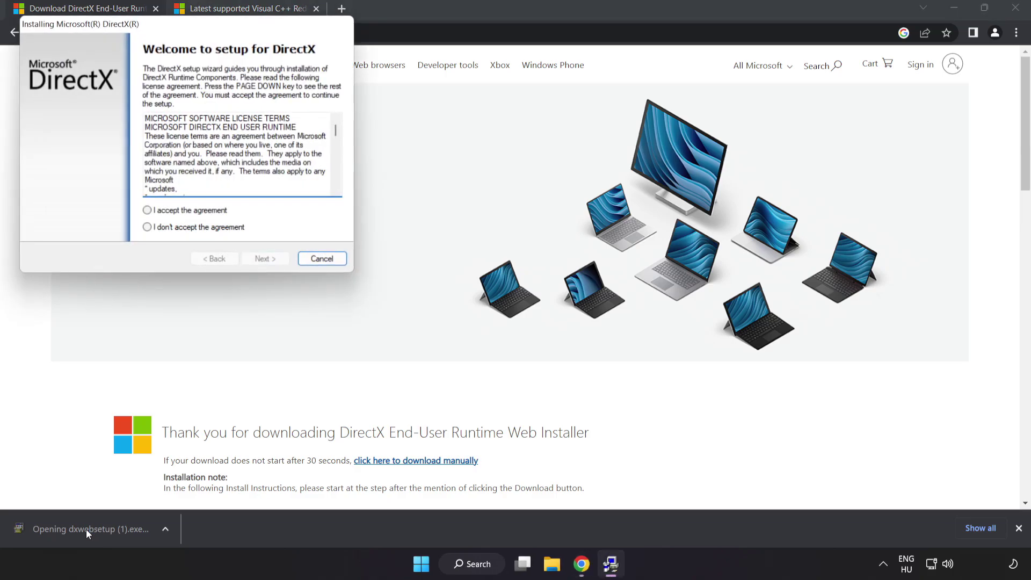
drag(155, 24, 471, 137)
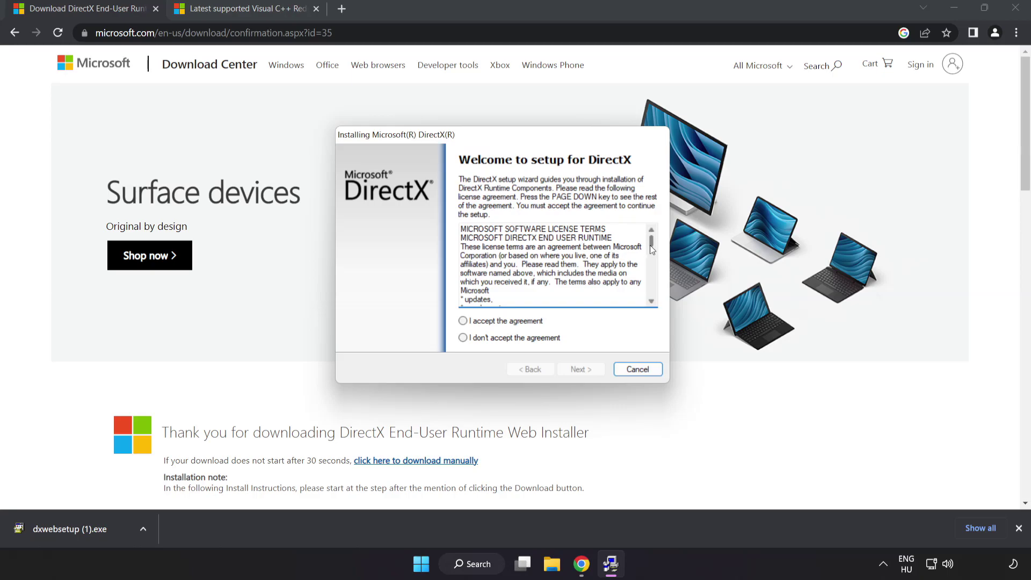
drag(651, 249, 658, 300)
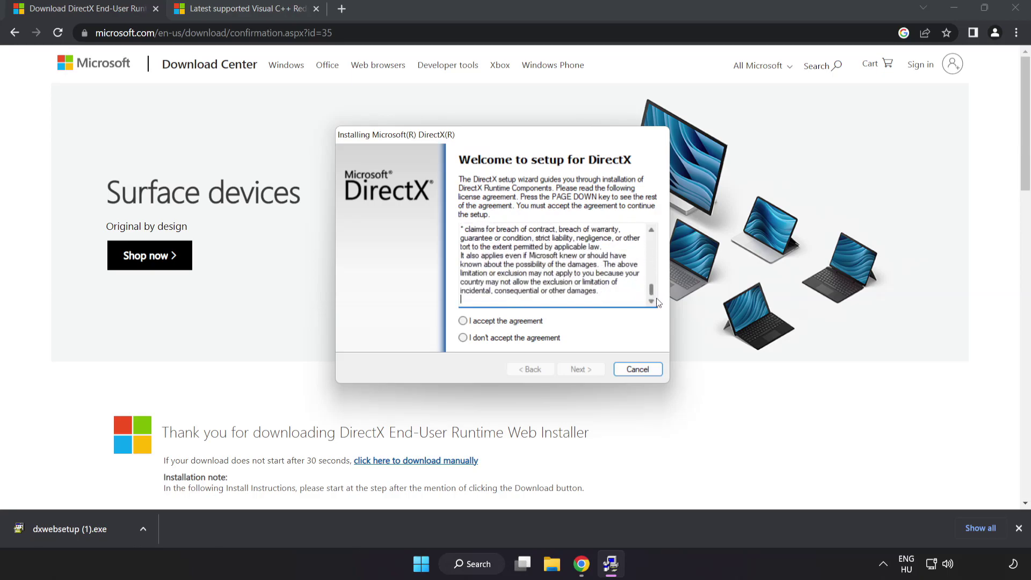
click(482, 322)
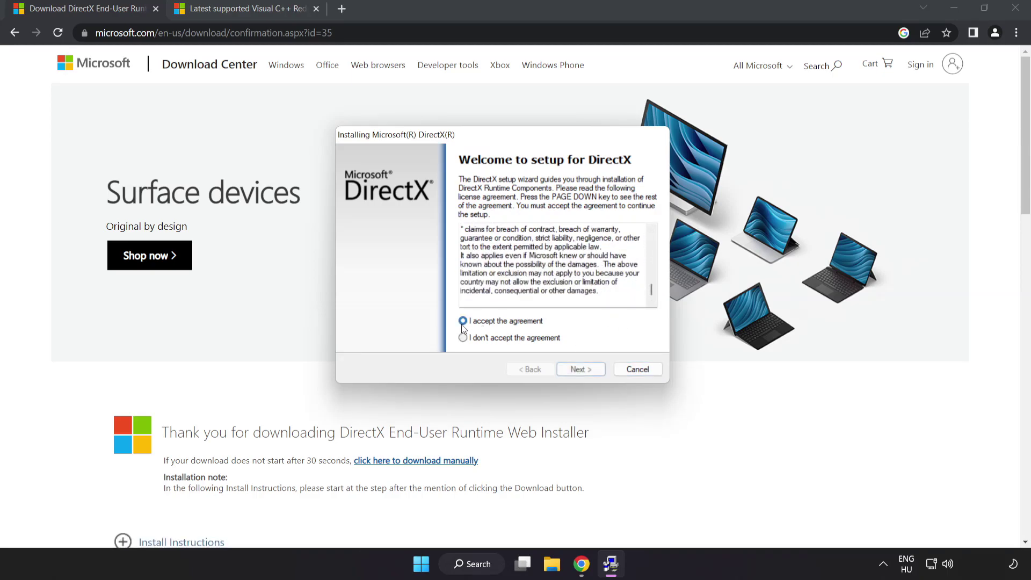
click(580, 370)
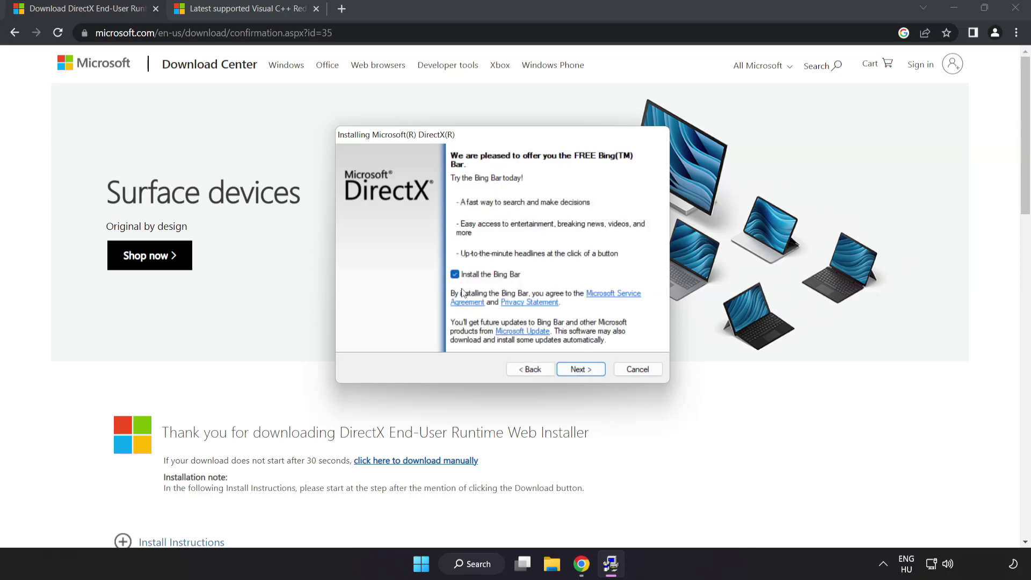
click(454, 275)
click(581, 369)
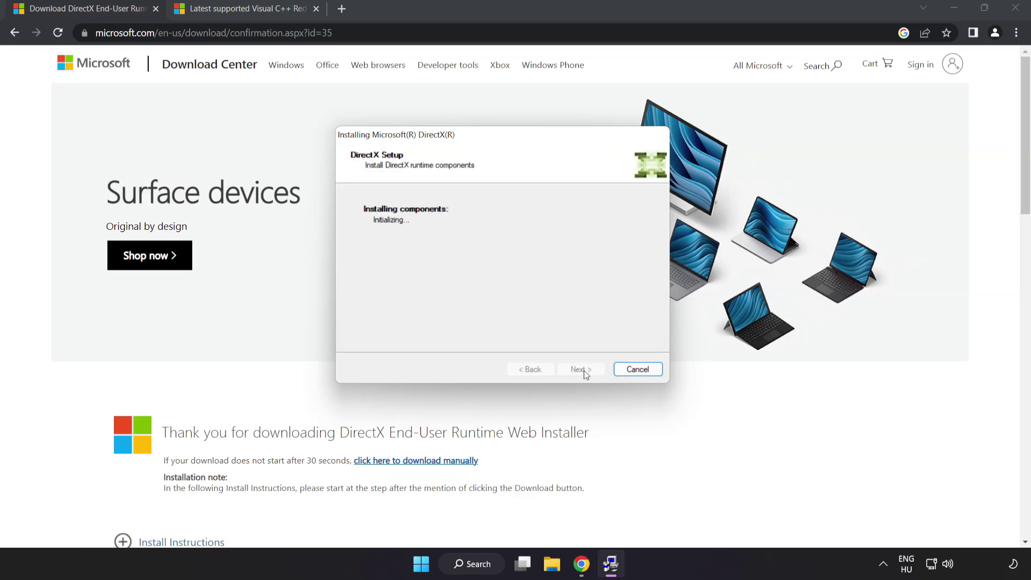
click(581, 370)
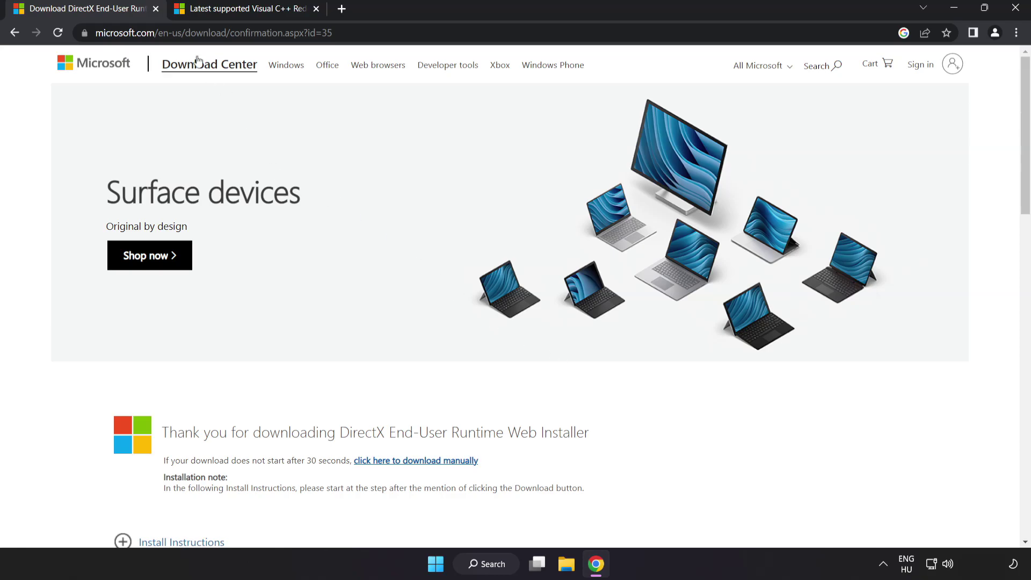
Close the DirectX tab and download the ARM64, X86 and X64 Visual C++ 2015–2022 redistributables.
click(157, 9)
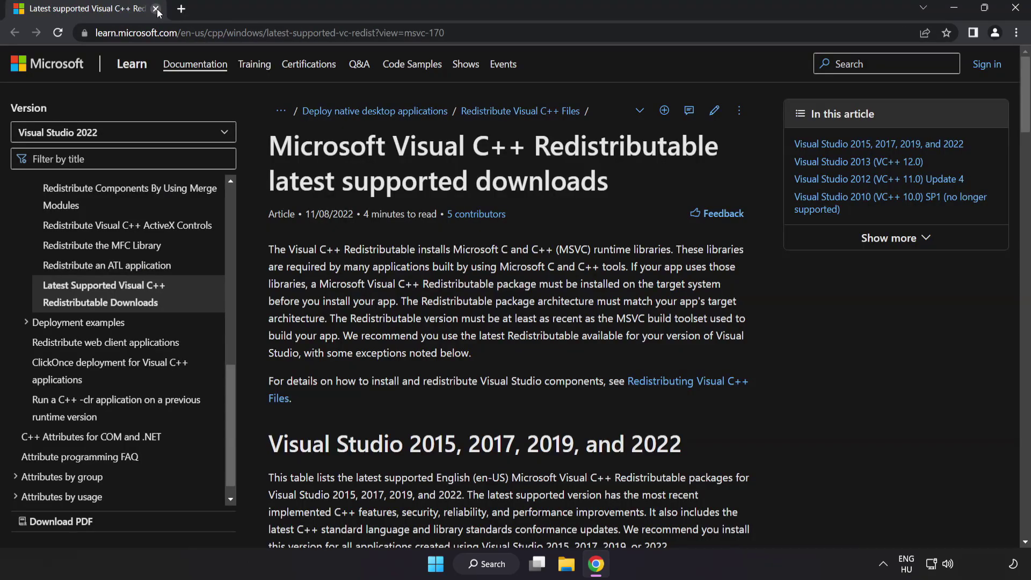
click(608, 35)
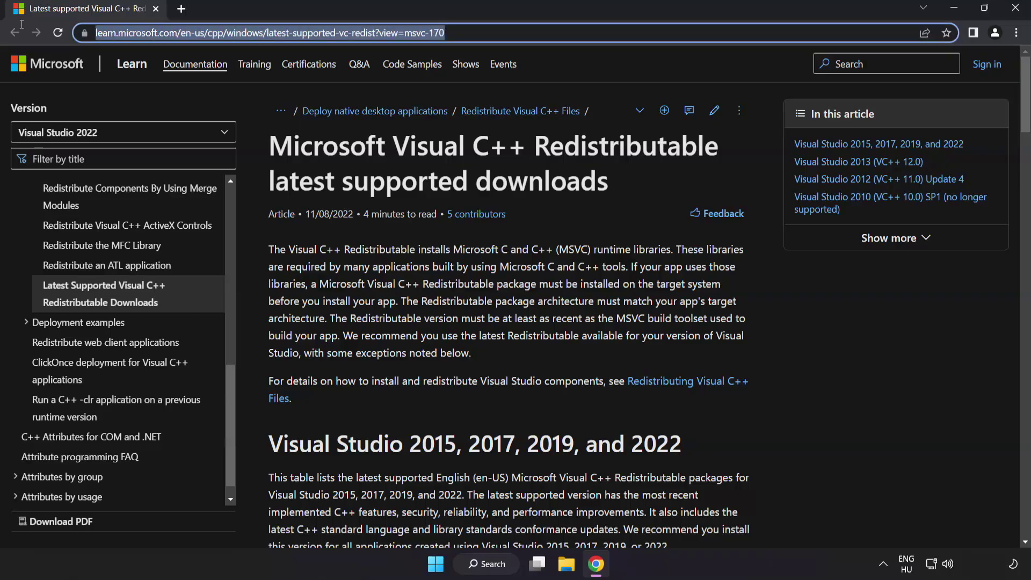
click(607, 38)
click(518, 159)
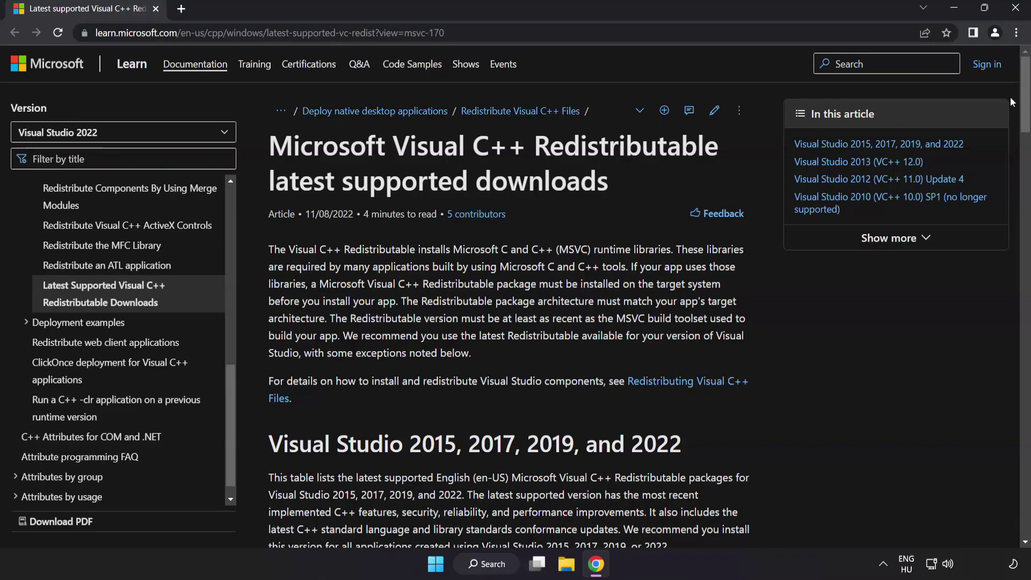
drag(1027, 99, 1005, 151)
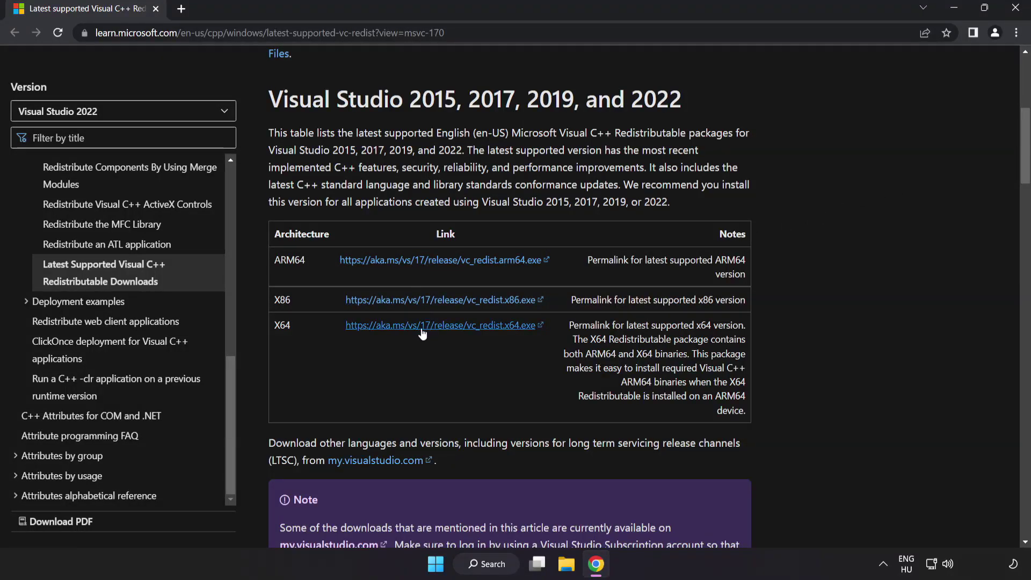
click(427, 263)
click(440, 301)
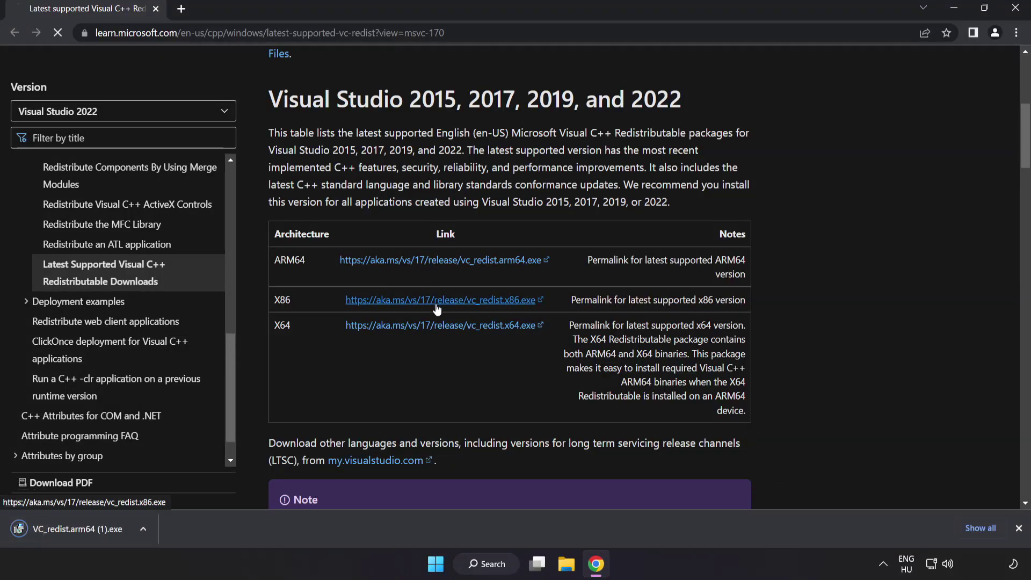
click(442, 326)
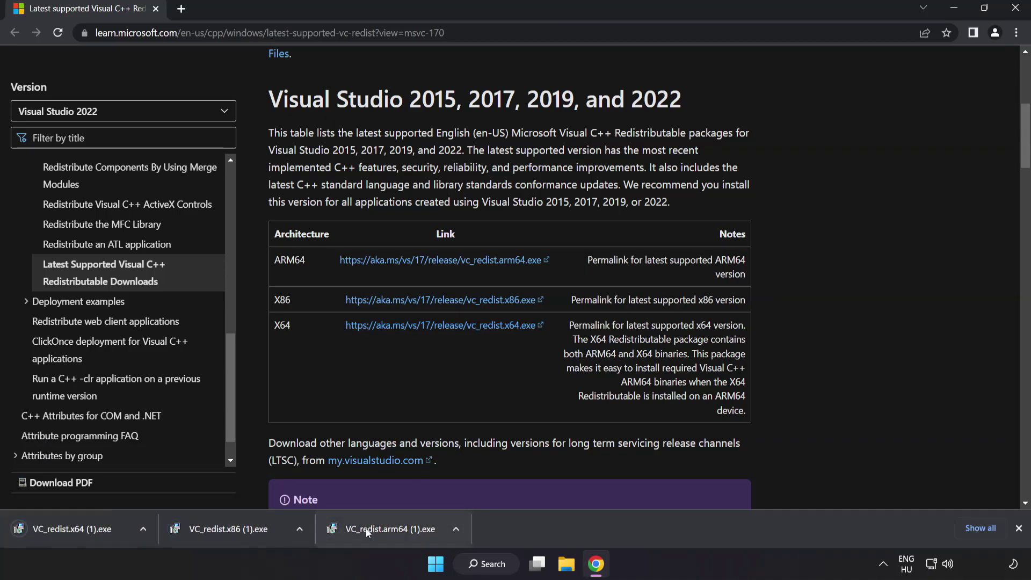
Run VC_redist.arm64 with the licence agreed, then dismiss its failed setup.
click(388, 530)
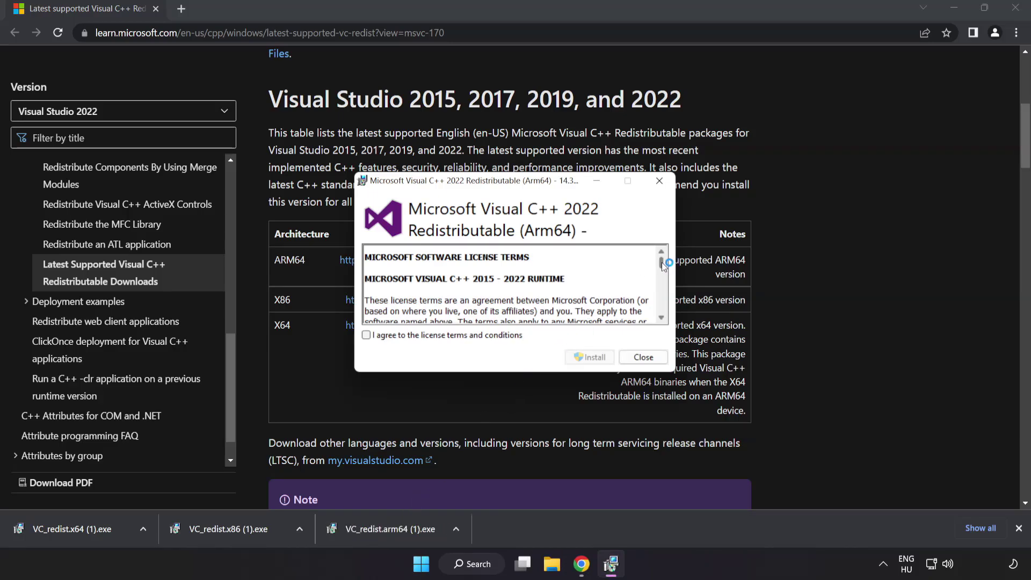
drag(662, 262, 662, 313)
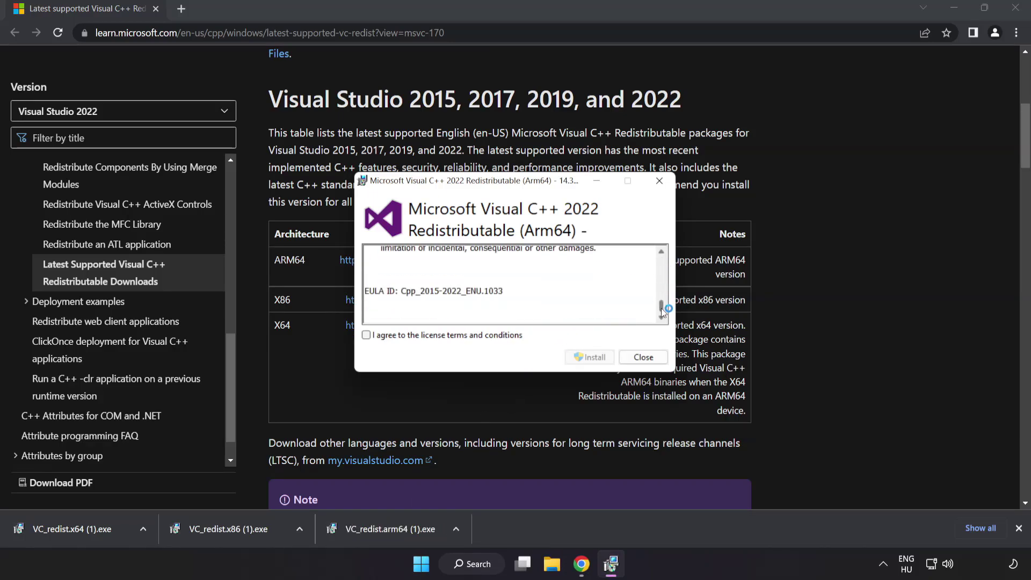
click(366, 335)
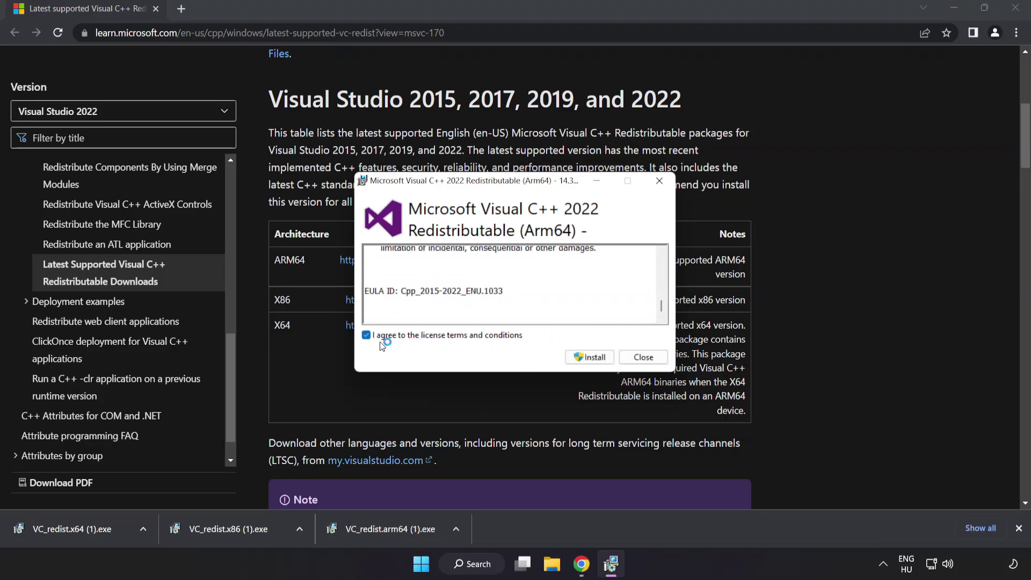
click(588, 357)
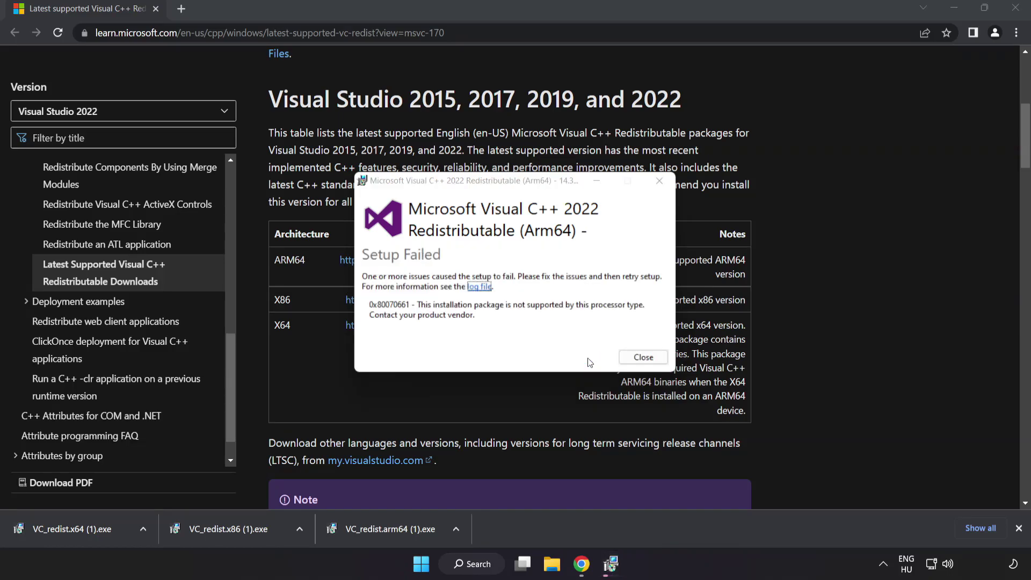
click(644, 357)
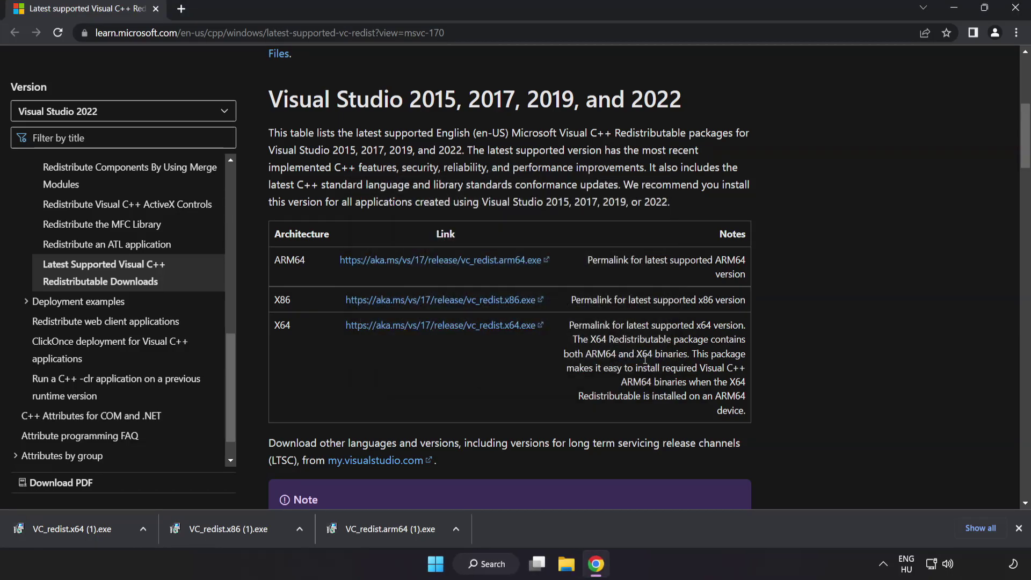
Install the x86 redistributable successfully, then close the failed x64 setup.
click(232, 530)
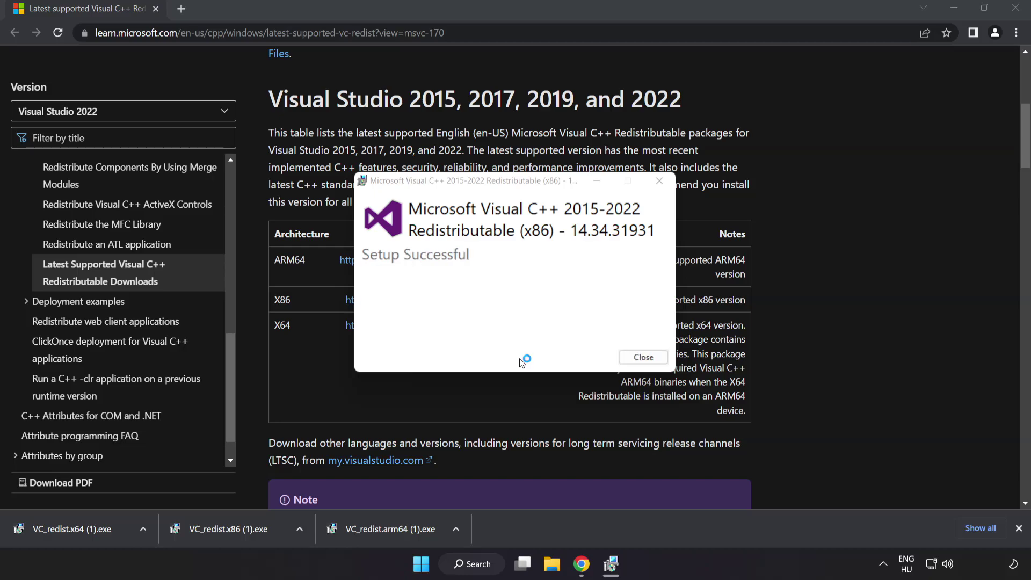
click(642, 357)
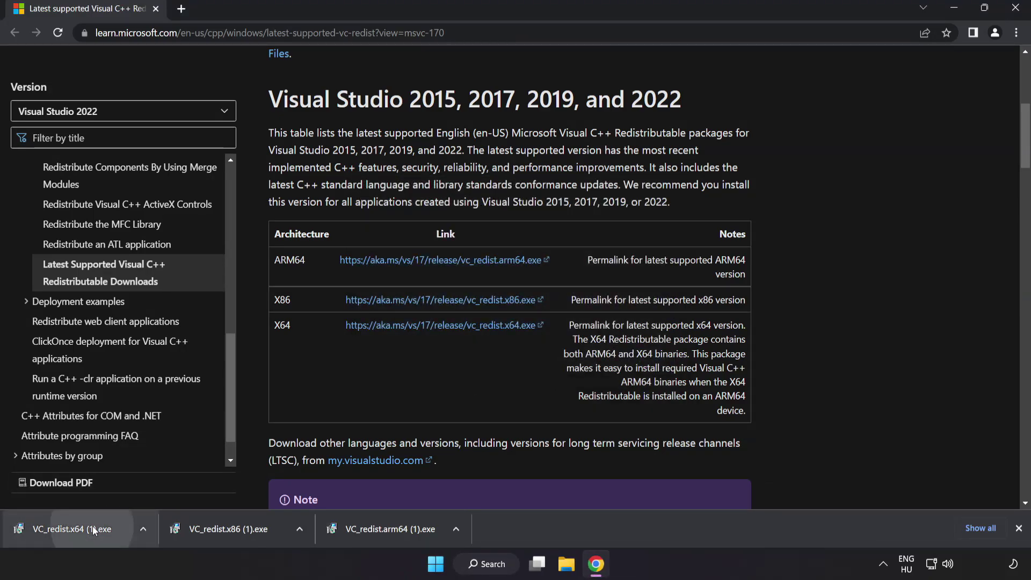
click(93, 530)
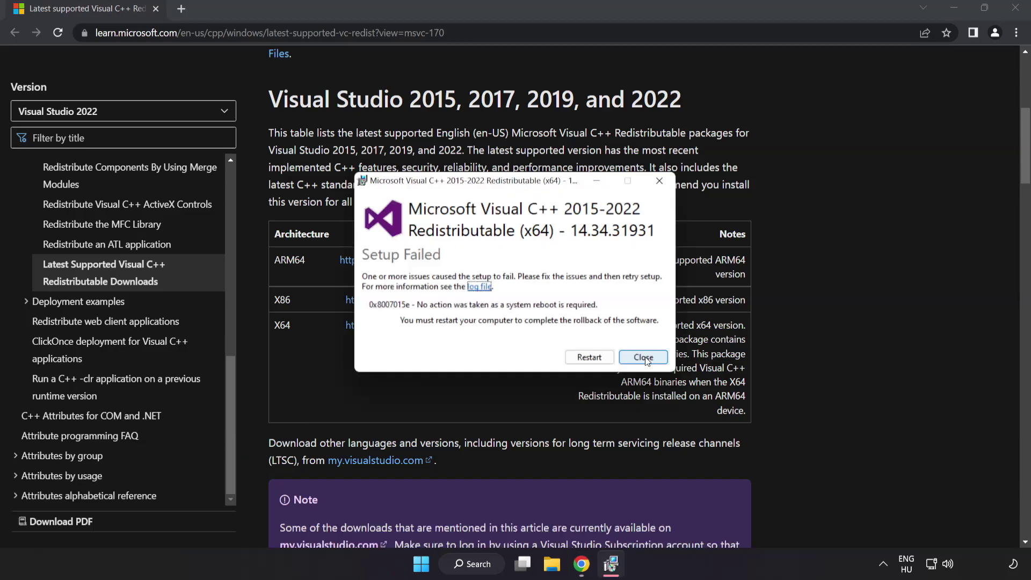
click(643, 357)
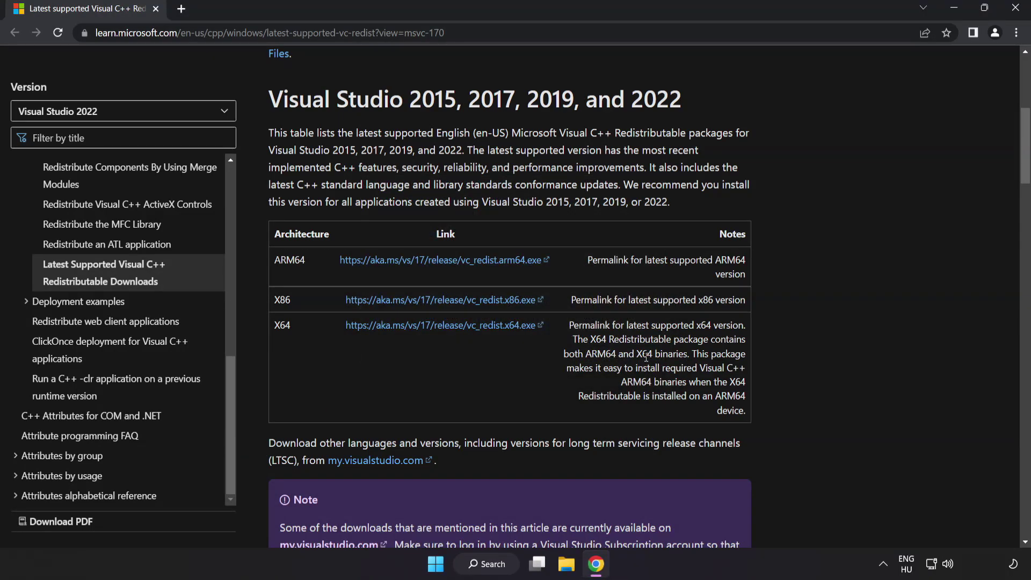
Close the Google Chrome window to leave the desktop showing.
click(1014, 11)
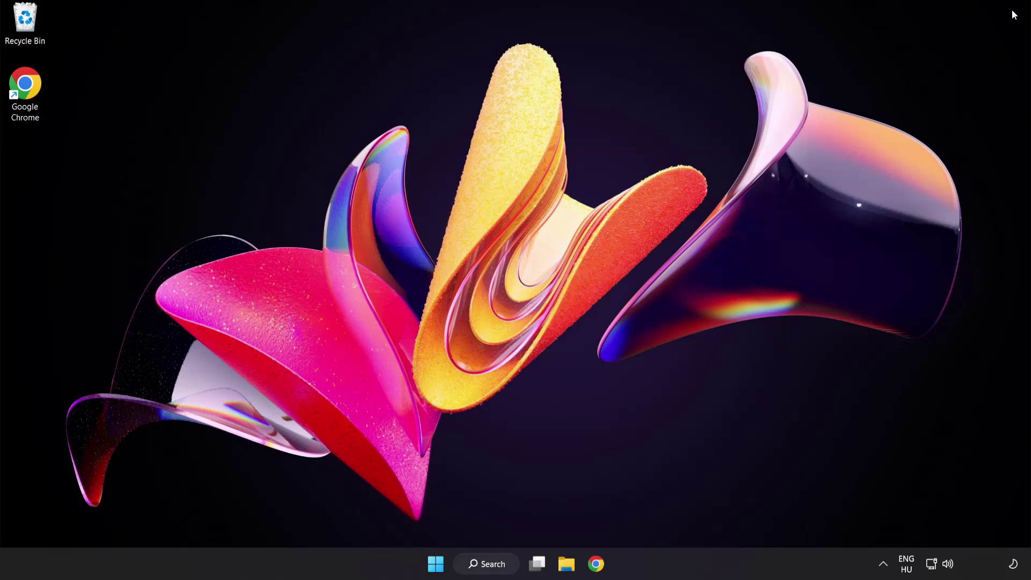
Search for cmd, launch Command Prompt as administrator and centre its window.
click(485, 563)
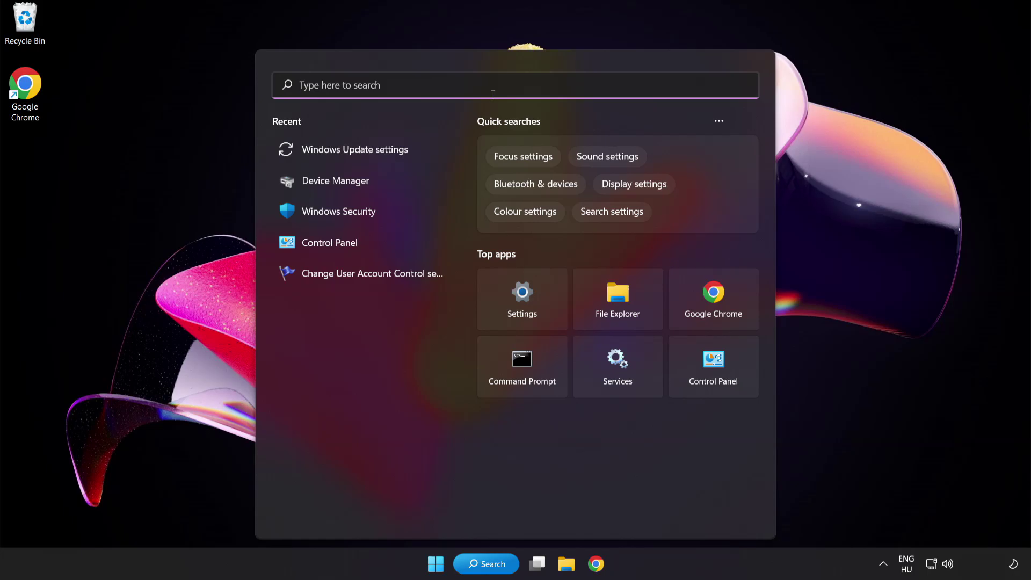
text(cmd)
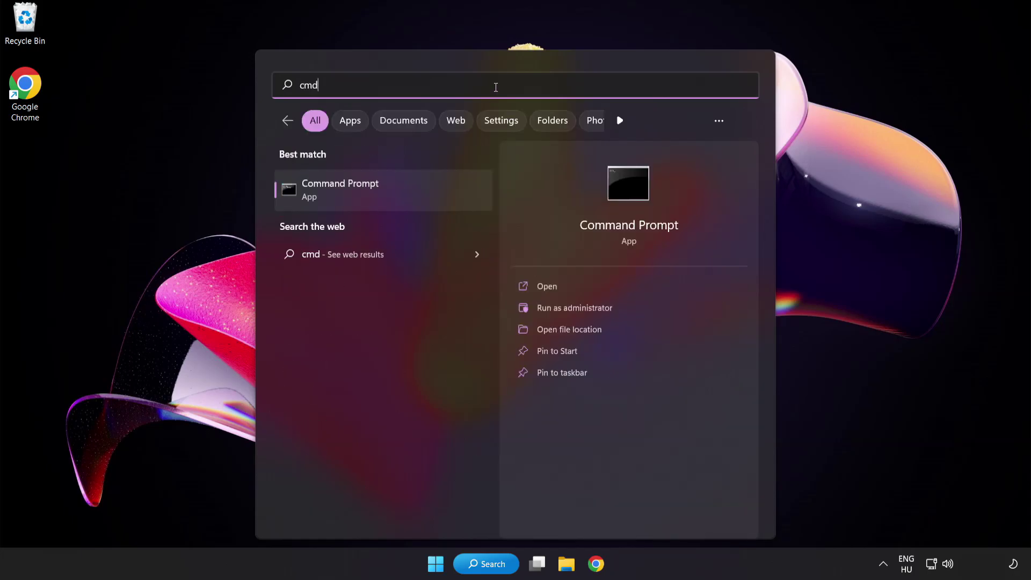
right_click(386, 198)
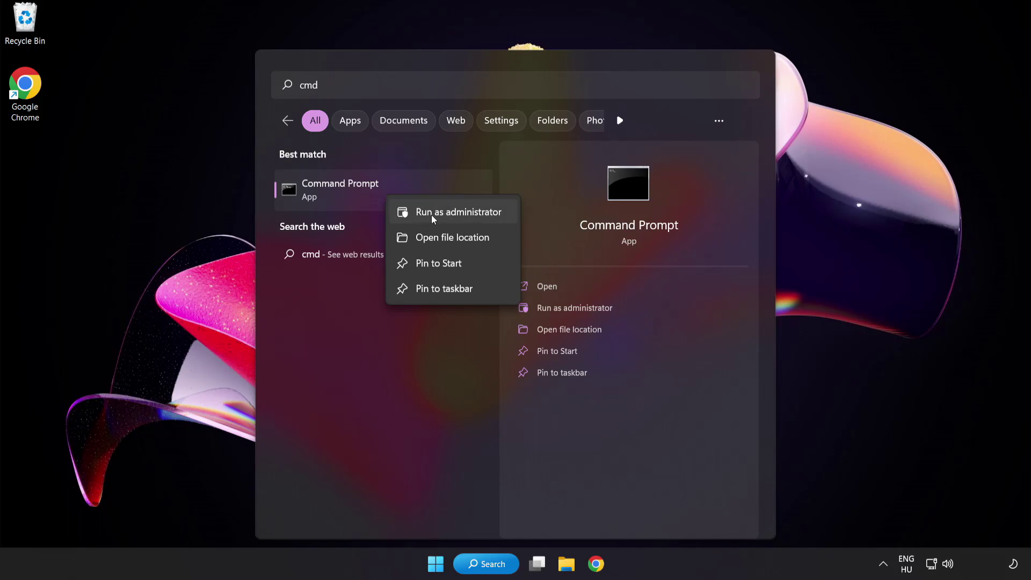
click(434, 214)
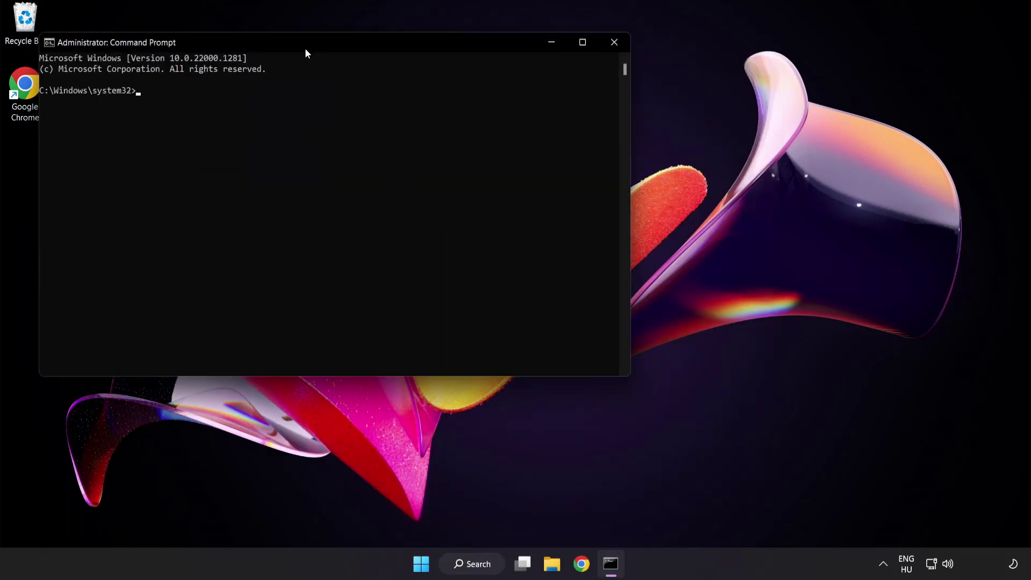
drag(294, 43, 449, 101)
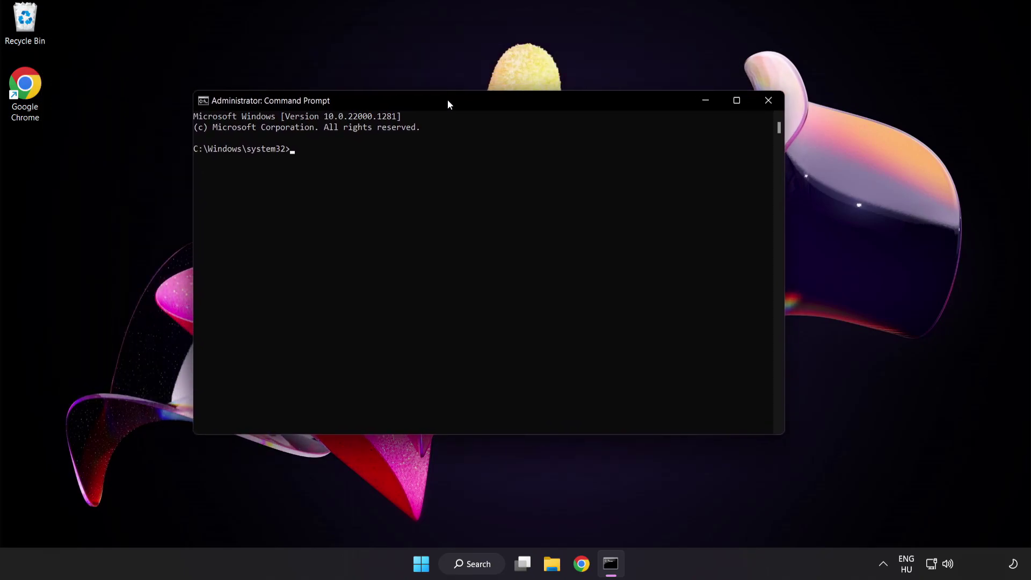
Run sfc /scannow in the administrator Command Prompt.
text(sfc)
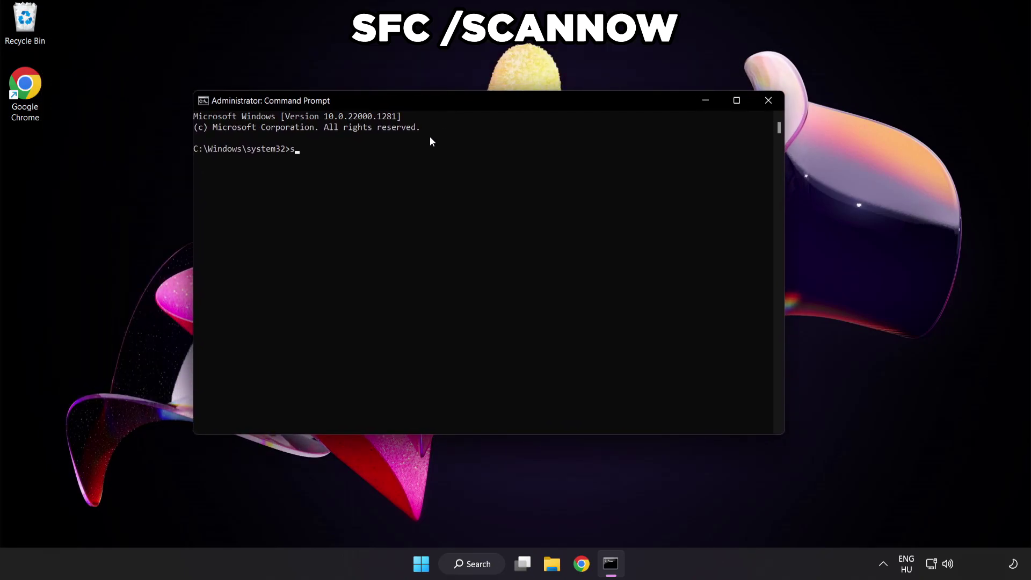
text( /scannow)
key(Return)
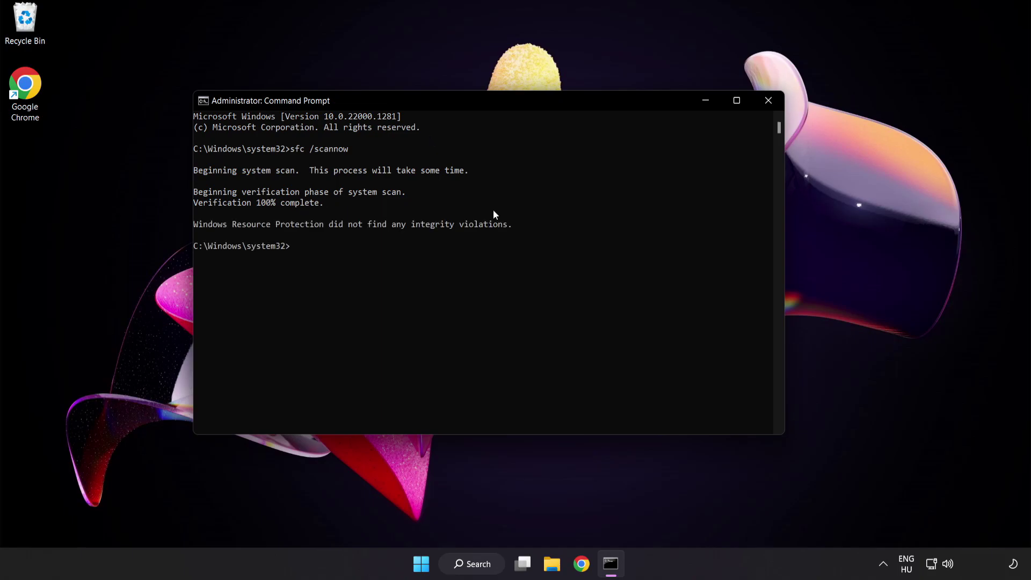
Close Command Prompt and bring up the Start menu's power options.
click(767, 103)
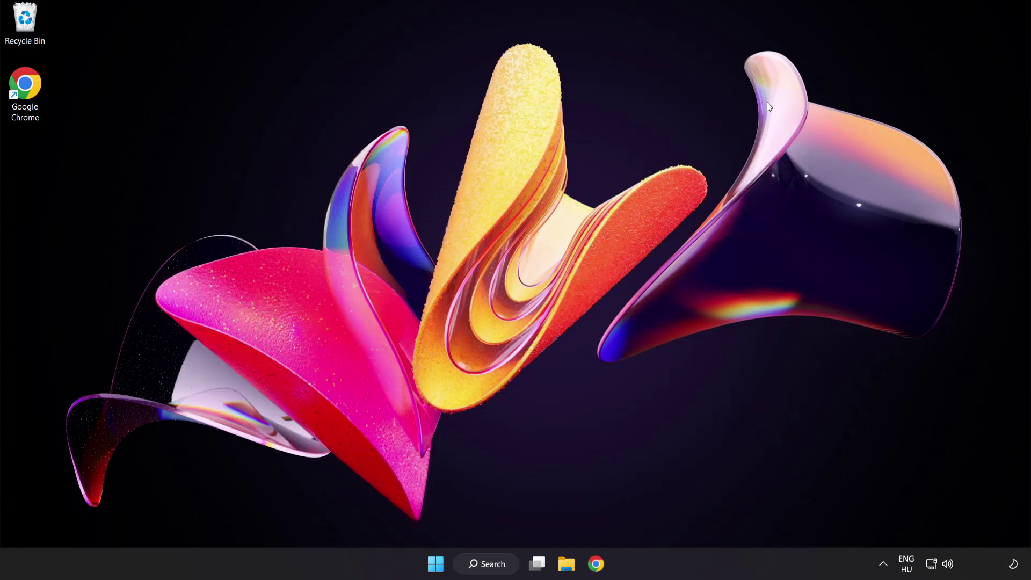
click(435, 564)
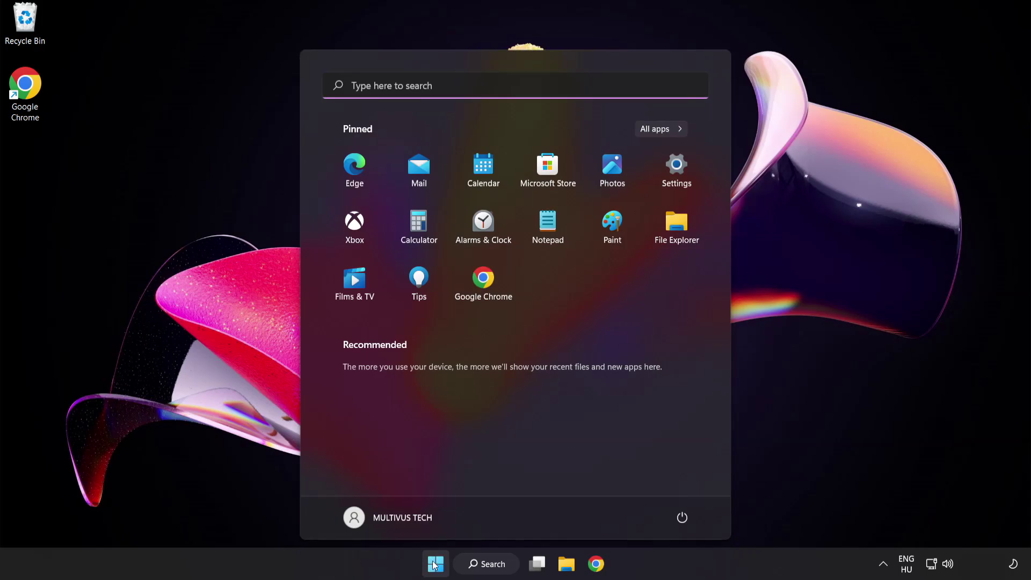
click(682, 517)
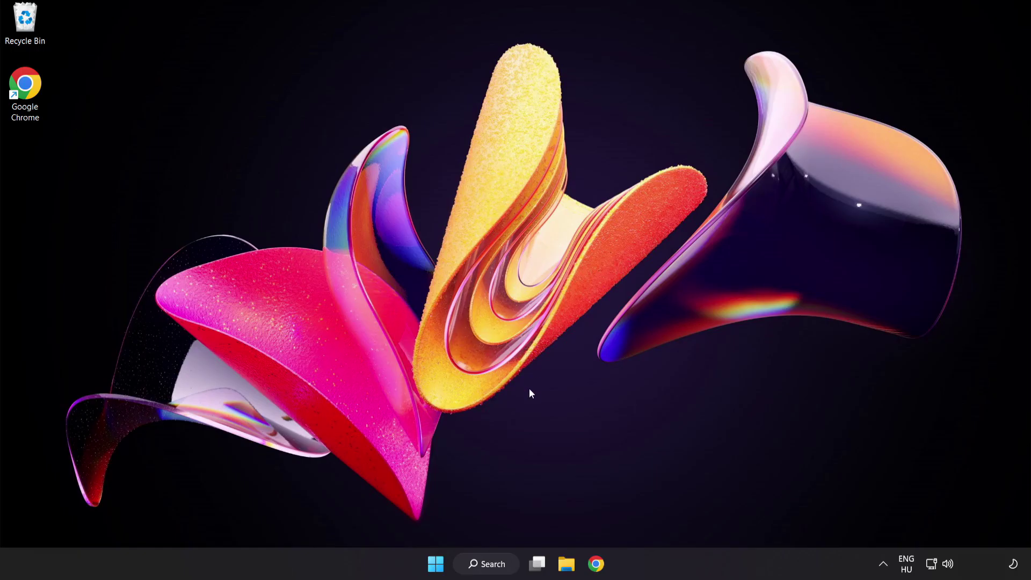
Launch Windows Security by searching for 'security'.
click(492, 563)
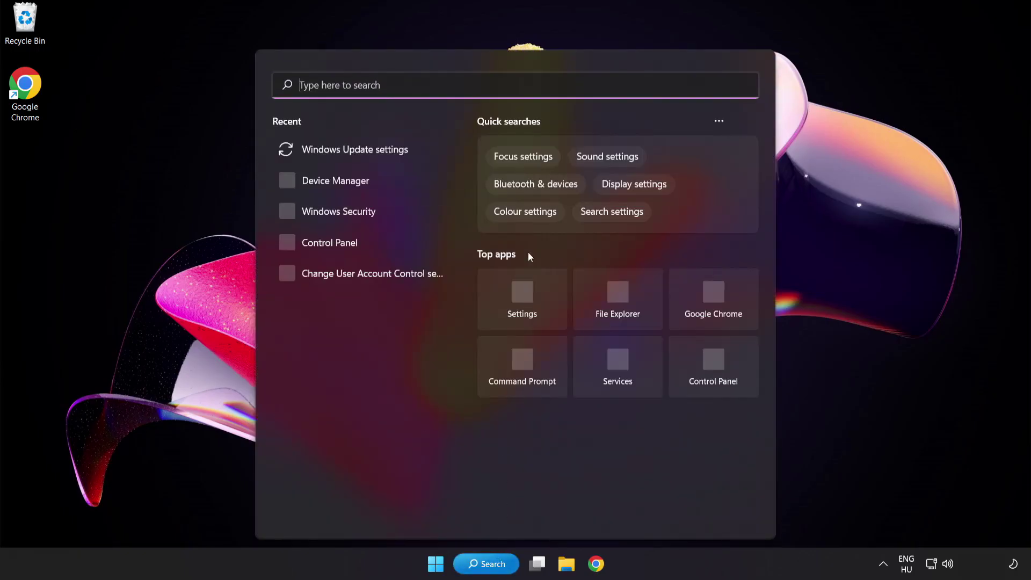
text(secu)
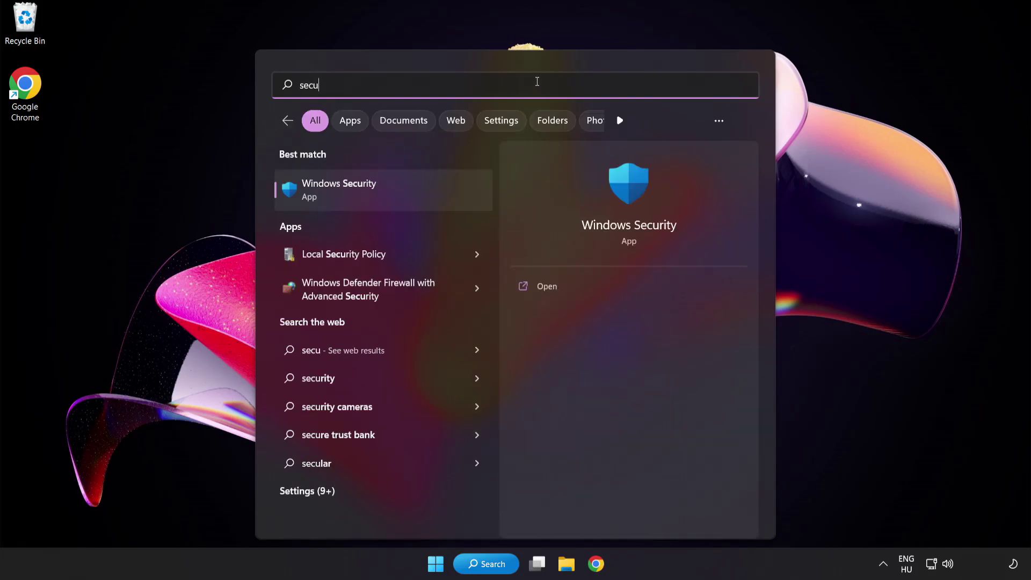
text(rity)
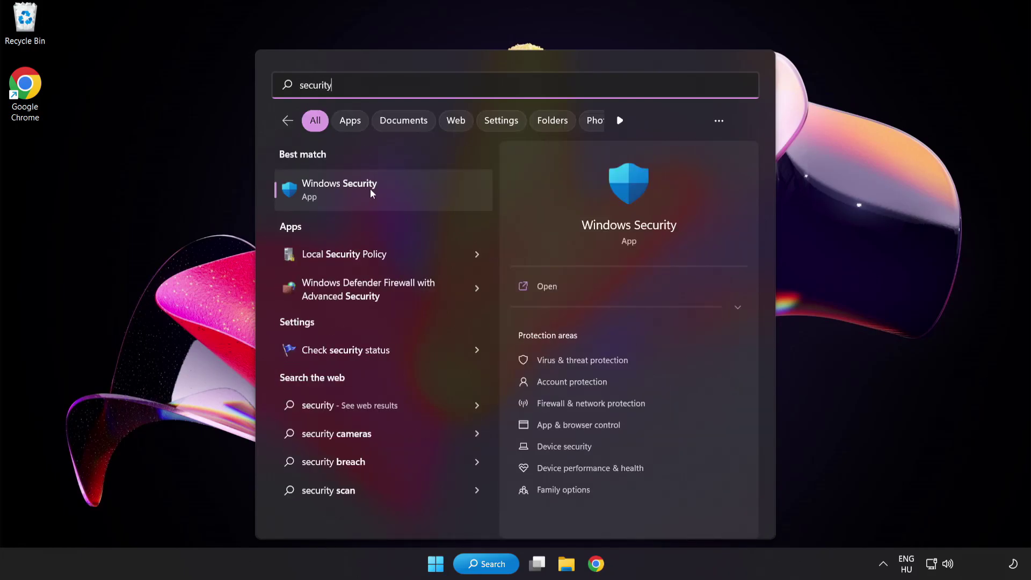
click(389, 188)
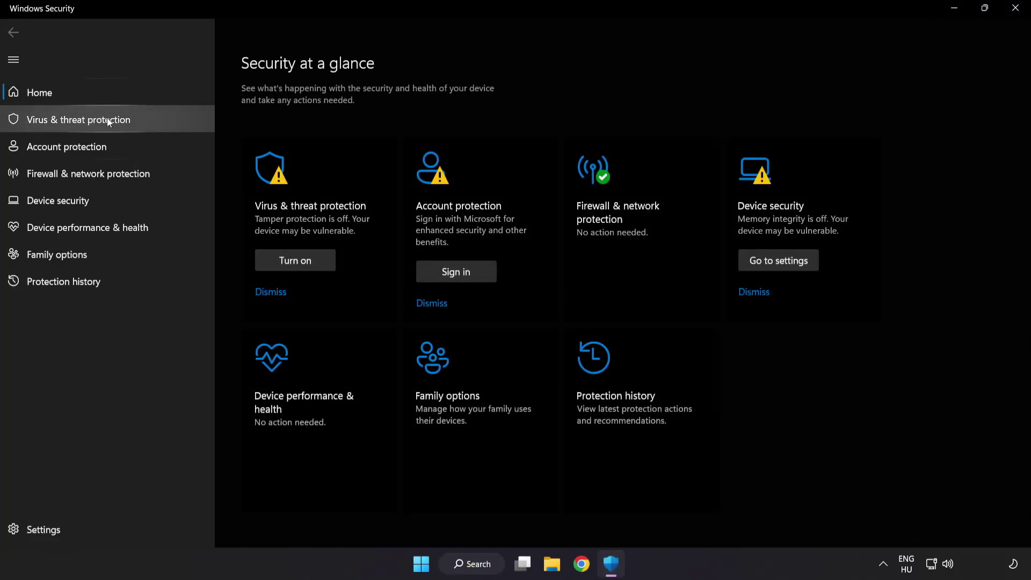
Open the Virus & threat protection settings and scroll down to the Exclusions section.
click(157, 121)
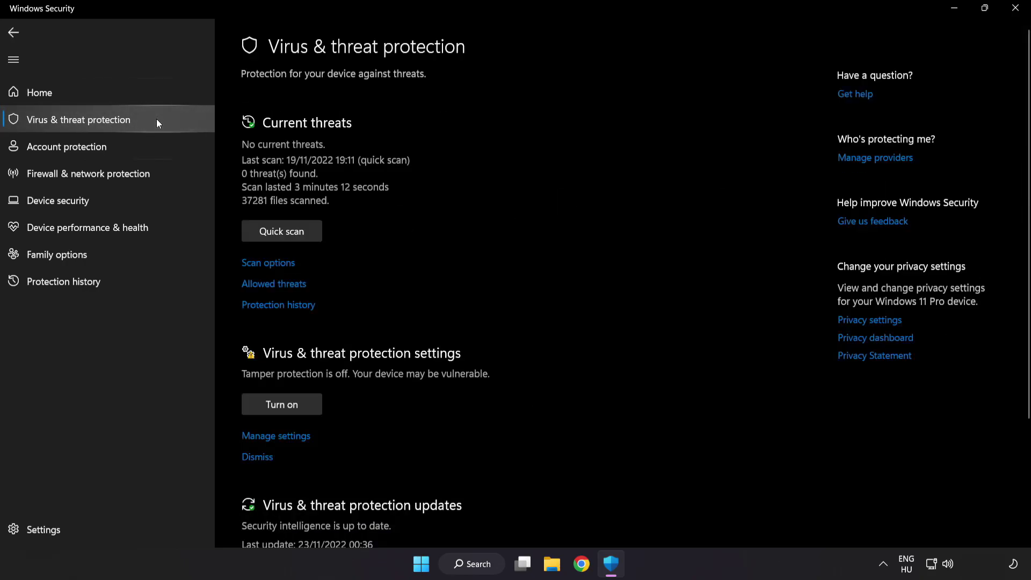
scroll(652, 156, down, 3)
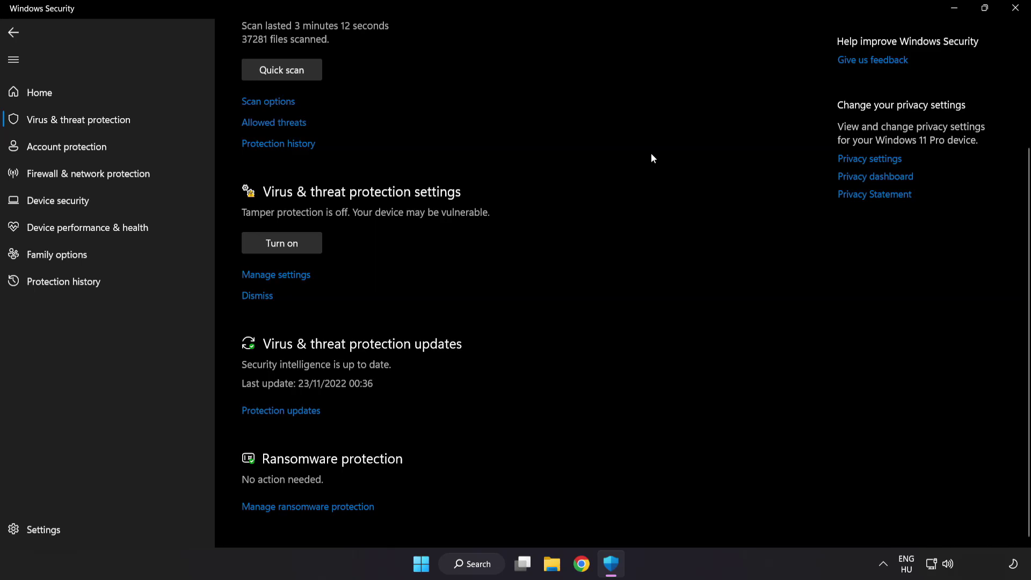
click(283, 276)
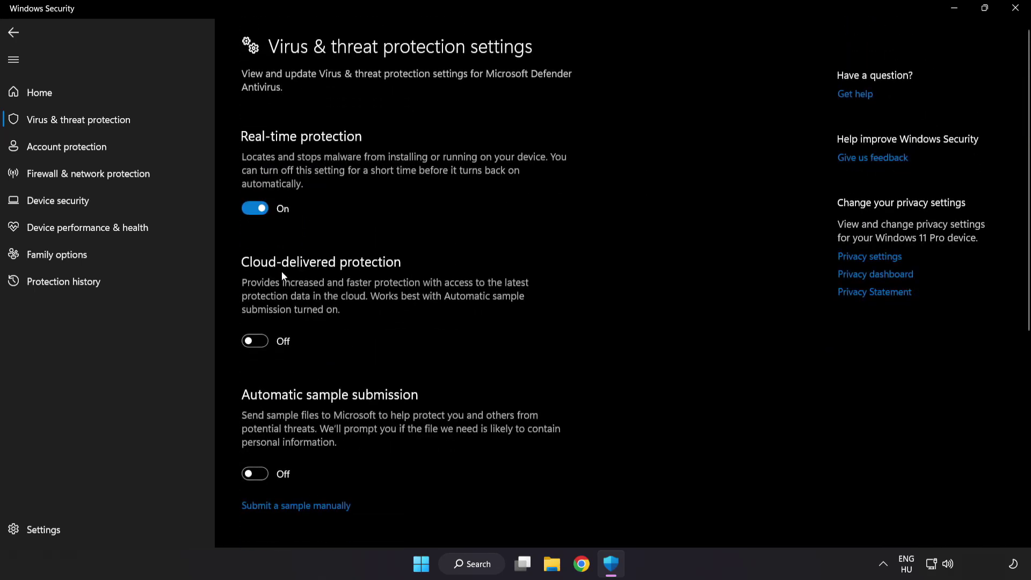
scroll(599, 279, down, 6)
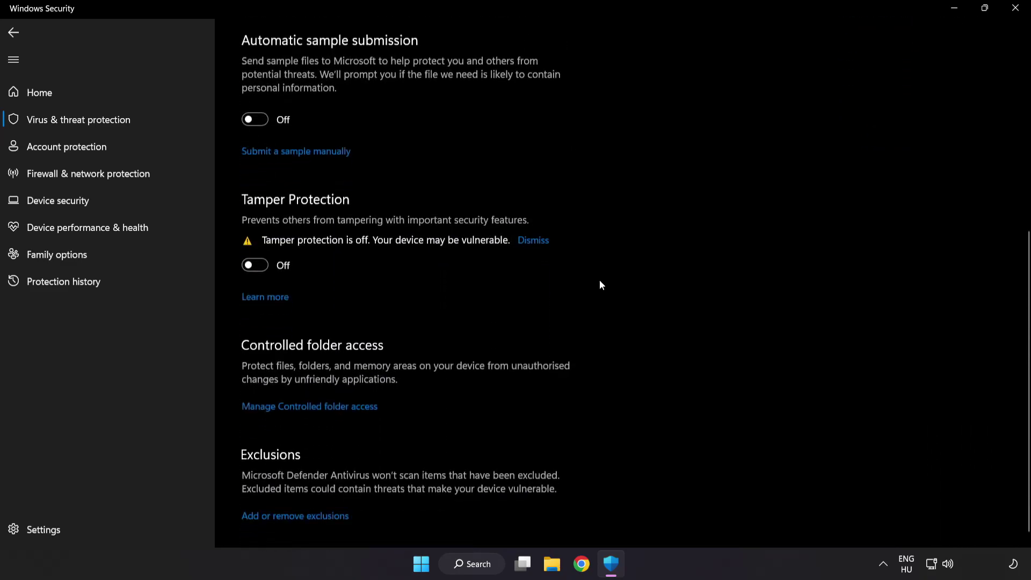
scroll(601, 284, down, 1)
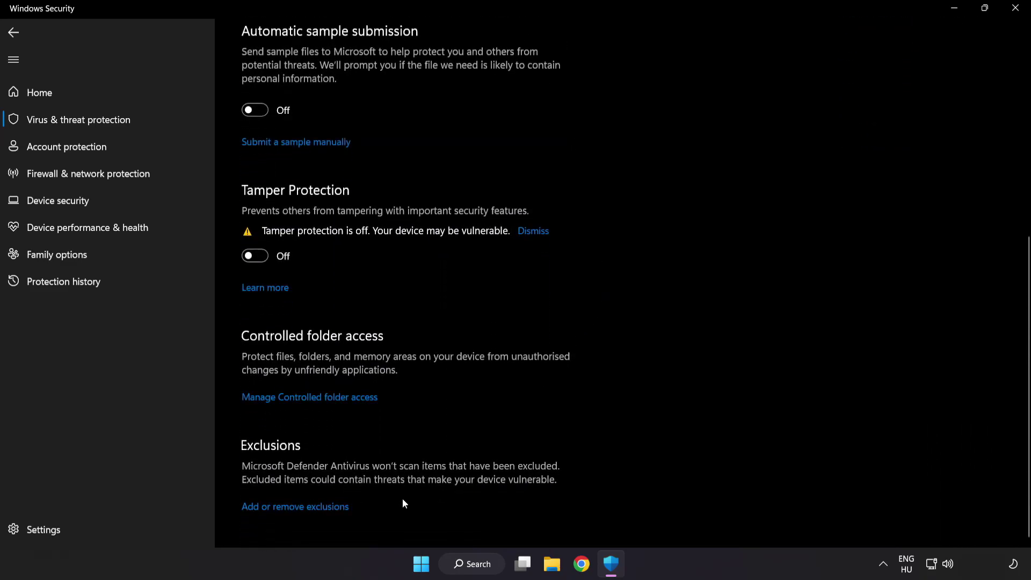
Start adding a new File exclusion from the Defender exclusions list.
click(302, 508)
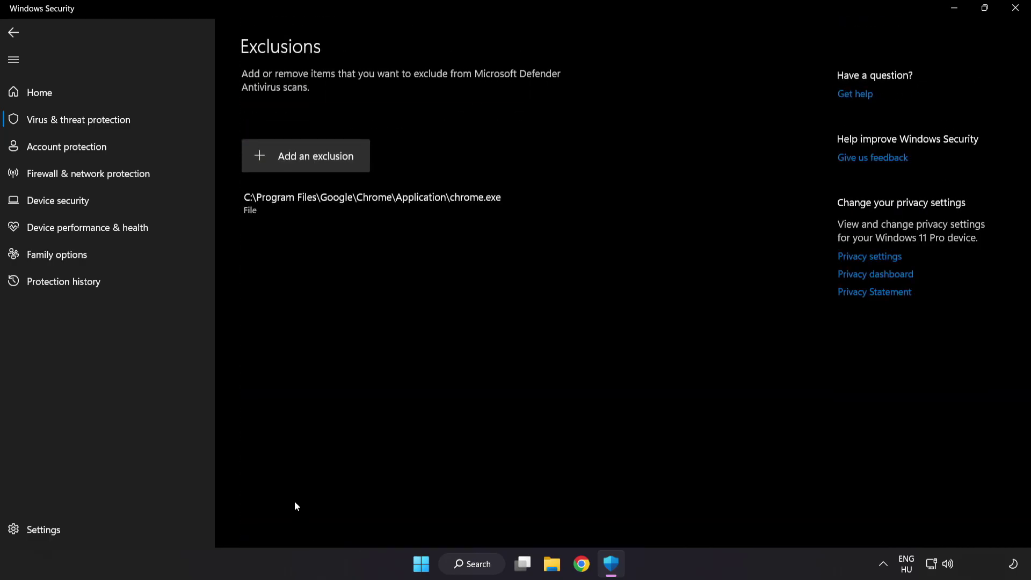
click(307, 163)
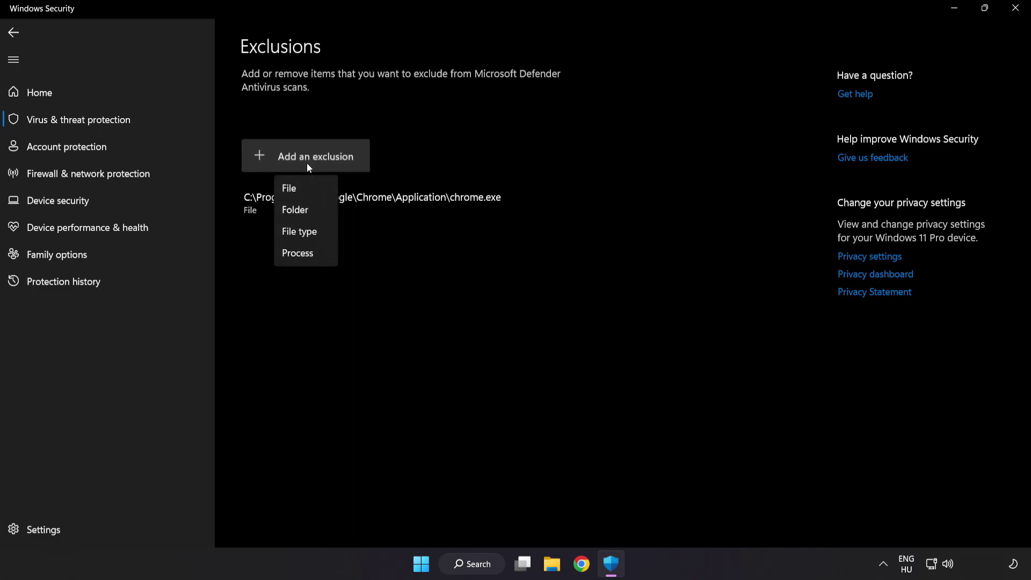
click(300, 190)
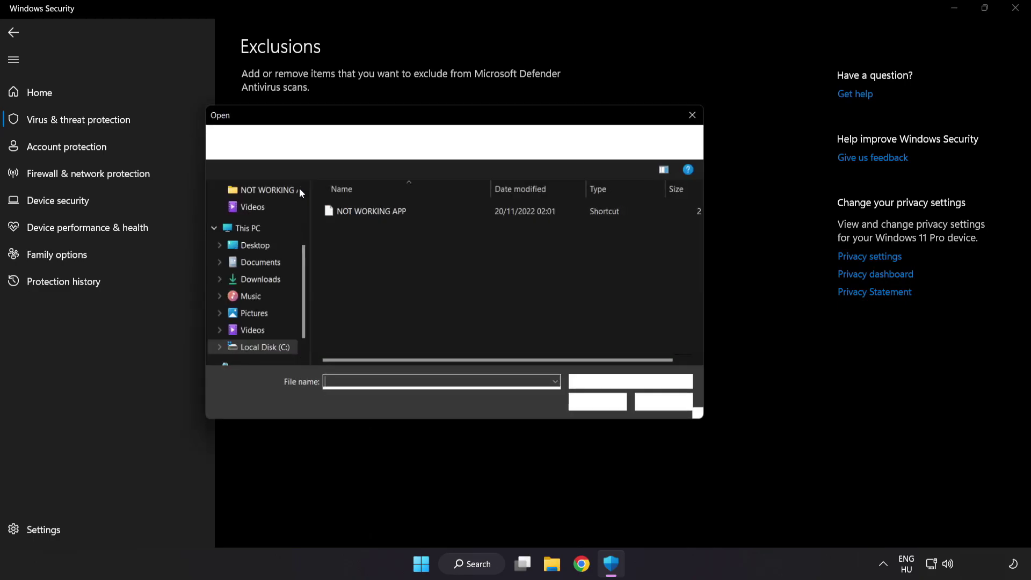
Exclude the NOT WORKING APP shortcut in C:\Program Files (x86), then close Windows Security.
click(329, 144)
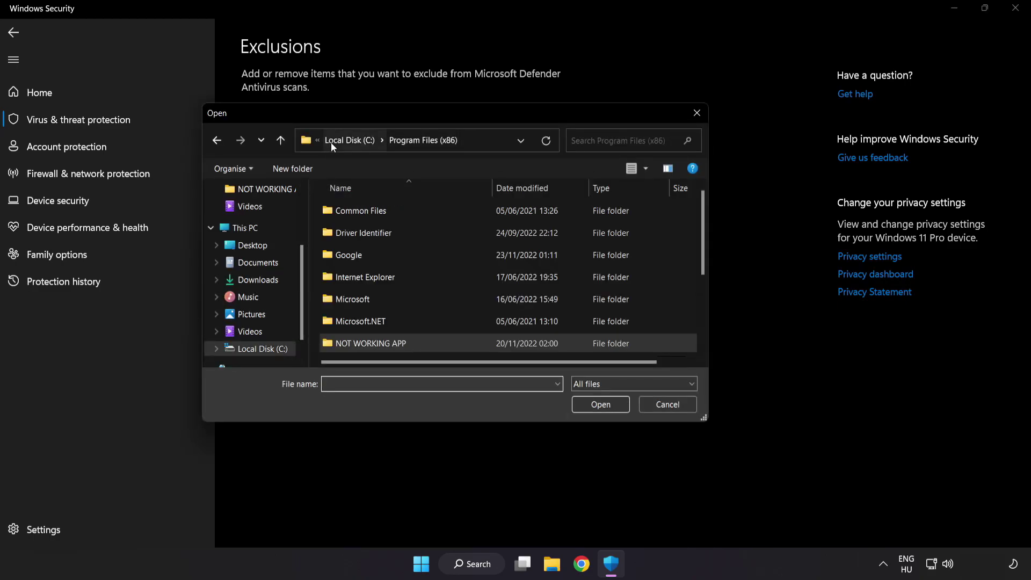
click(338, 140)
click(340, 139)
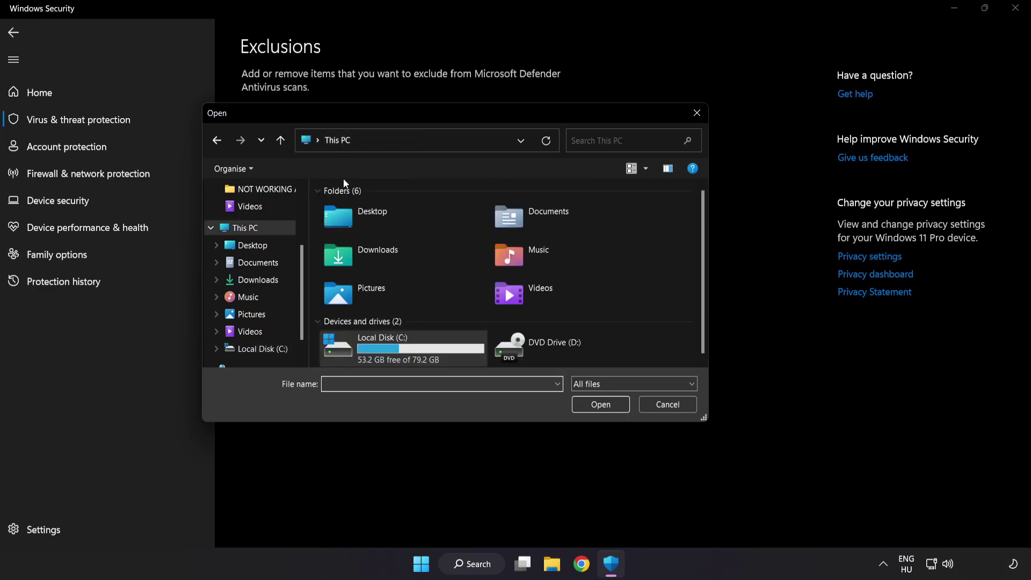
double_click(385, 350)
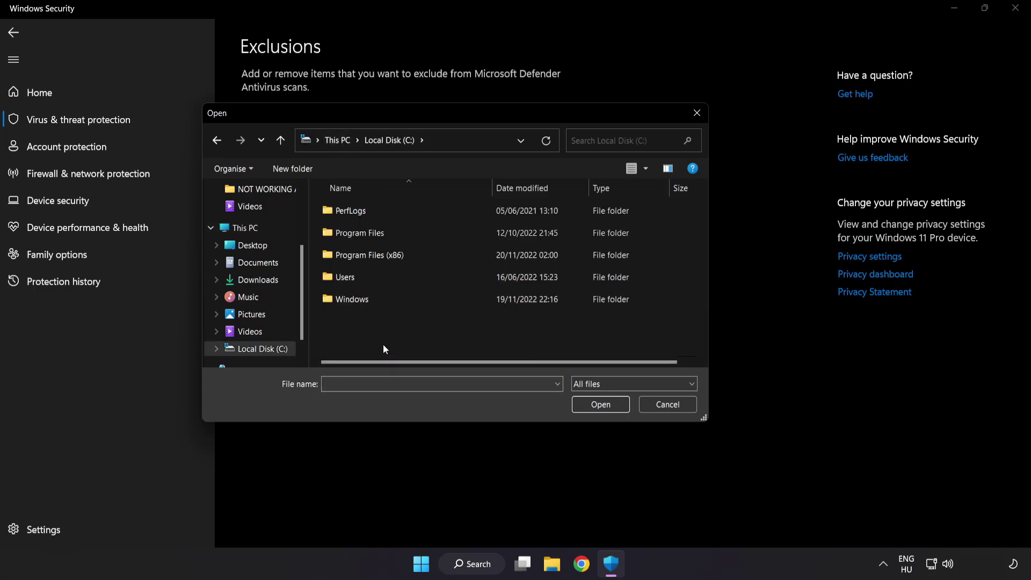
double_click(396, 256)
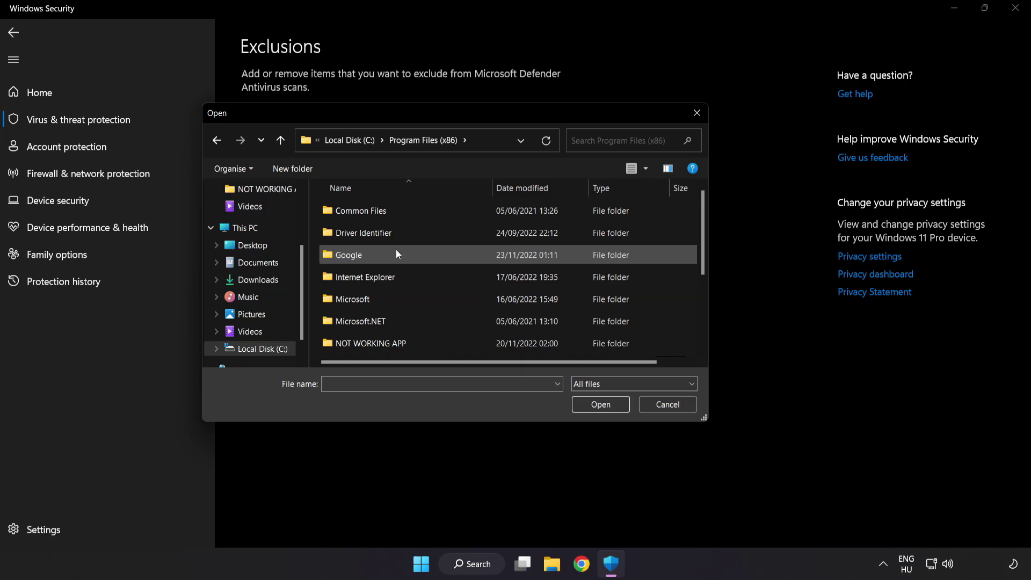
scroll(383, 329, down, 1)
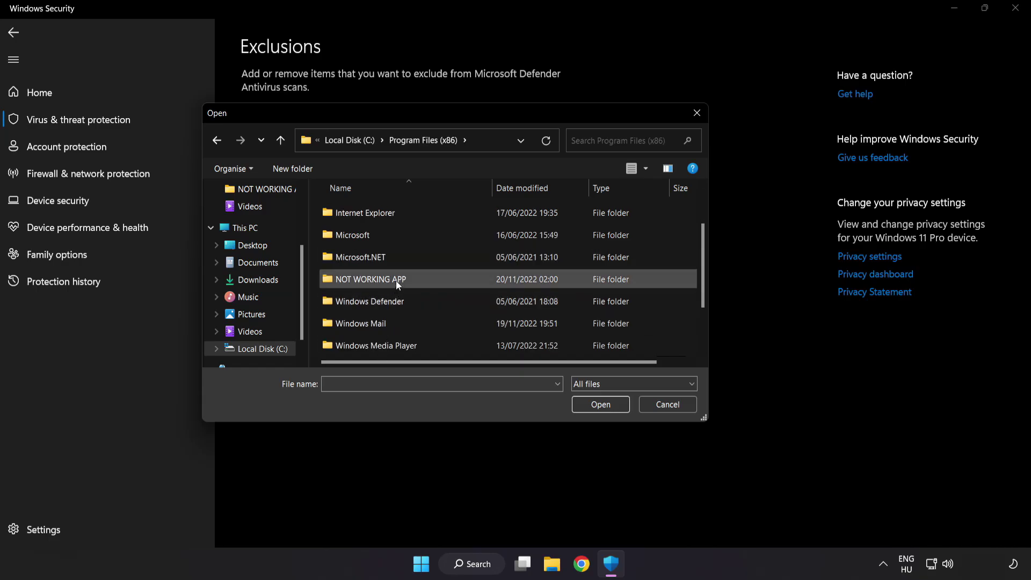
double_click(409, 279)
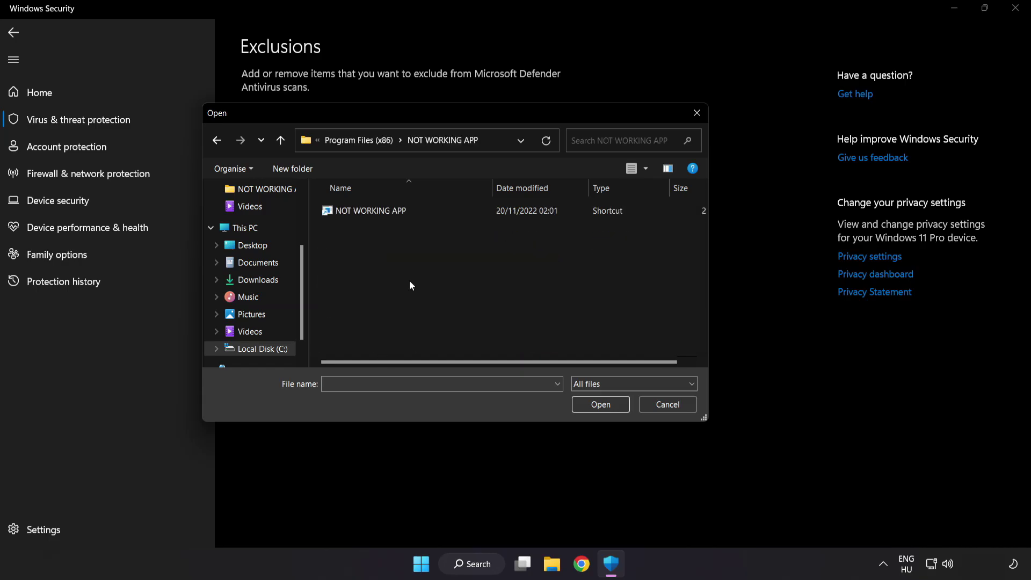
click(376, 213)
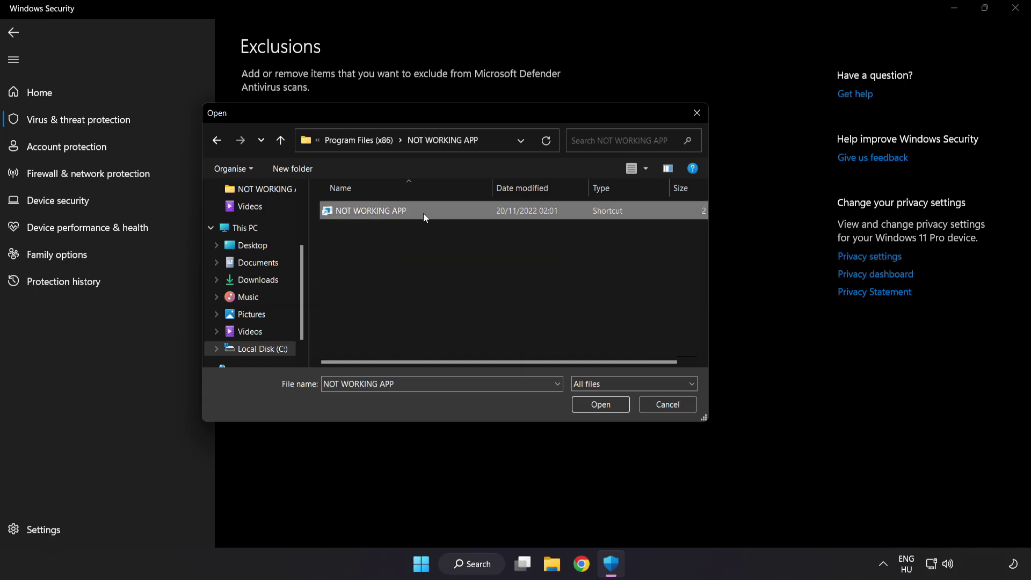
click(602, 408)
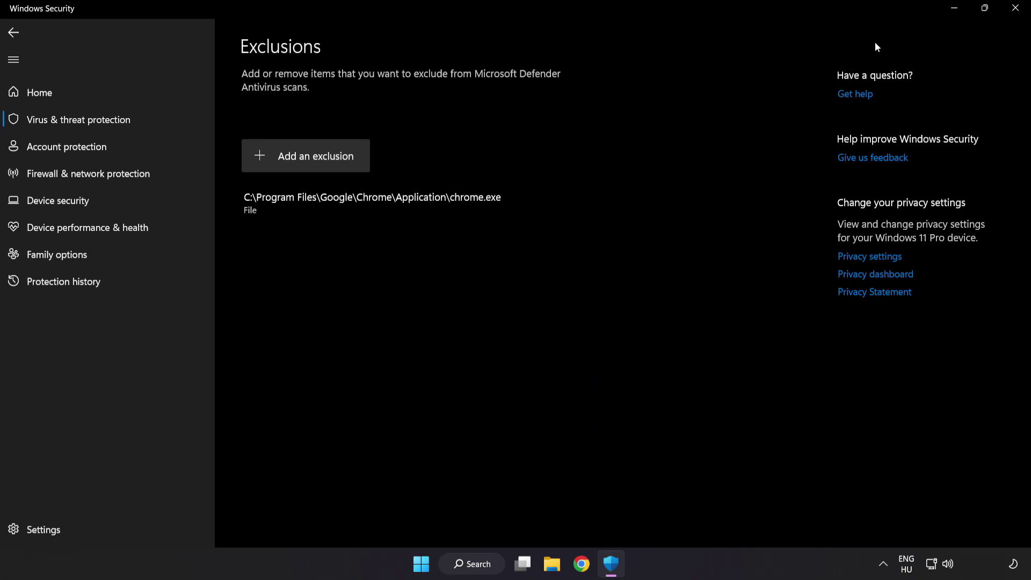
click(1012, 17)
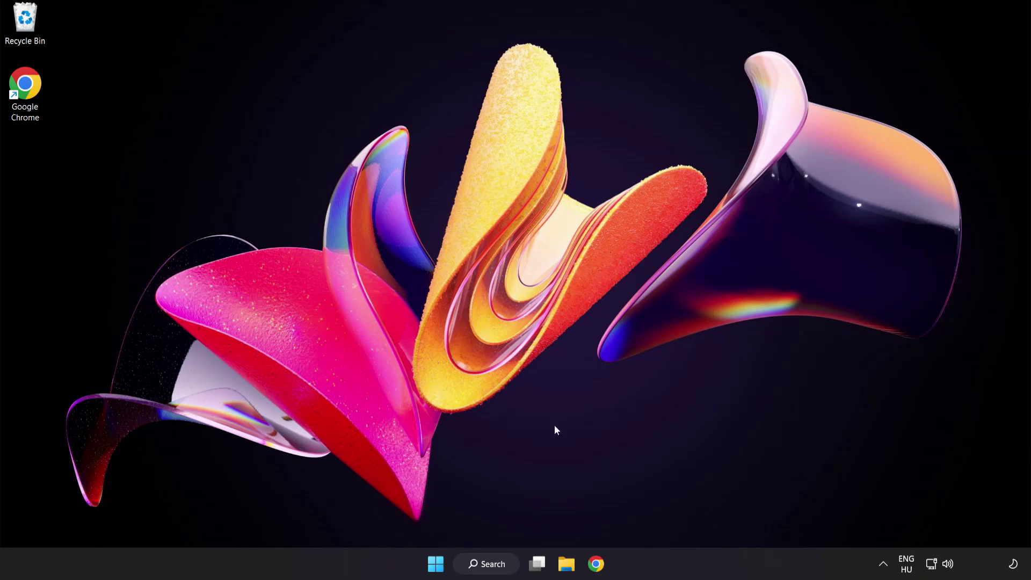
Show the Start menu's power options, including Restart.
key(super)
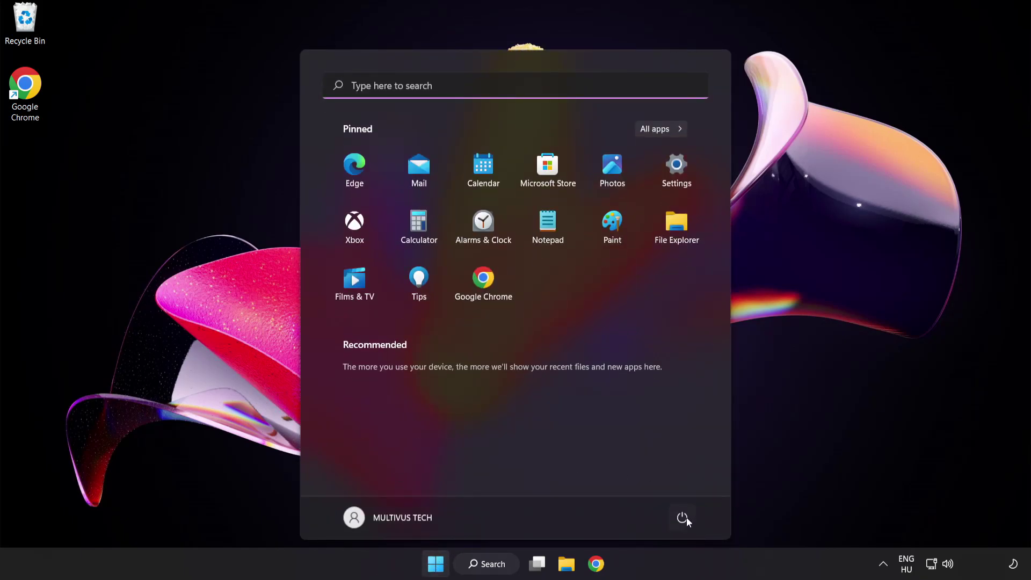
click(682, 517)
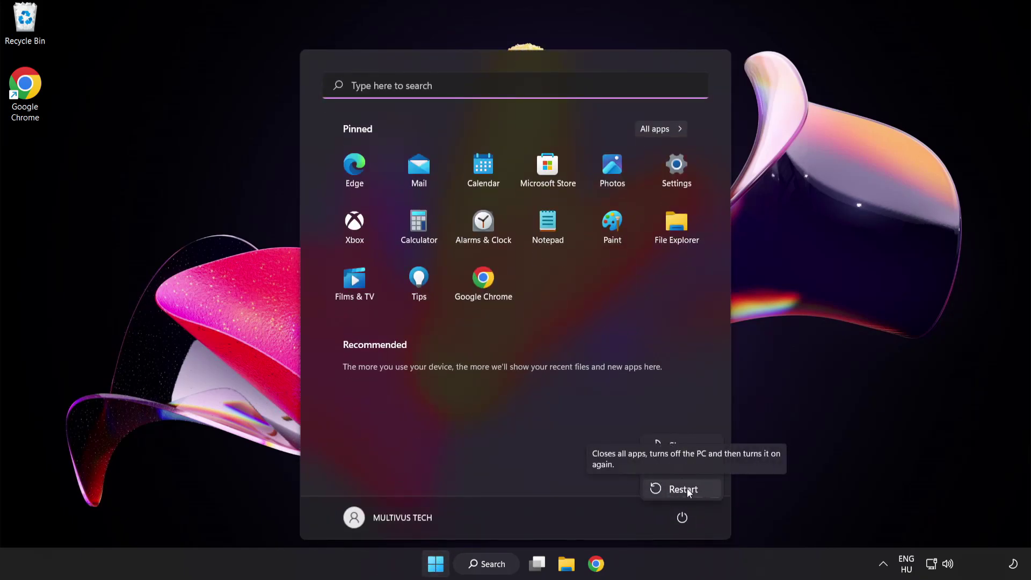